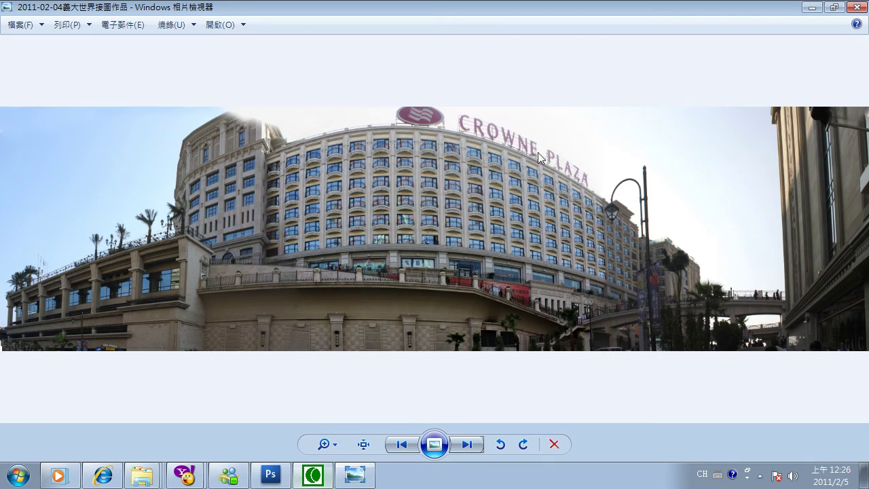
Close the hotel panorama, view the 2011-02-05 mall-interior panorama, then close Photo Viewer
left_click(862, 8)
double_click(310, 331)
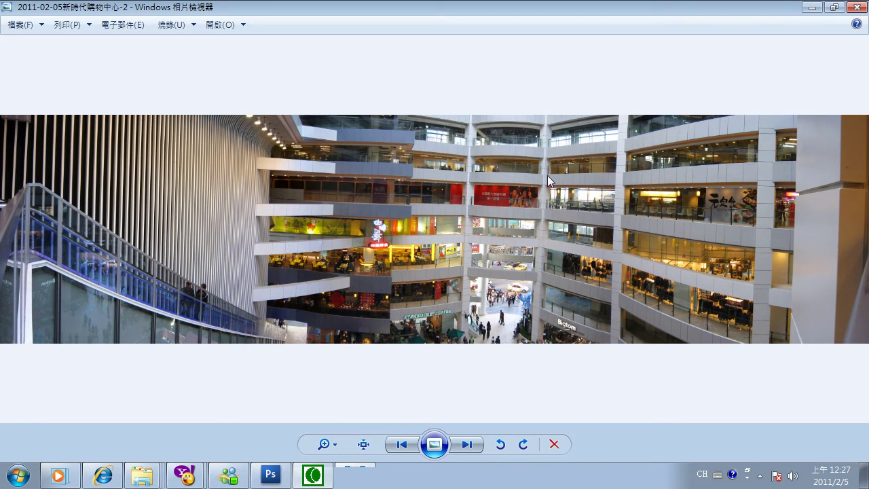
left_click(857, 7)
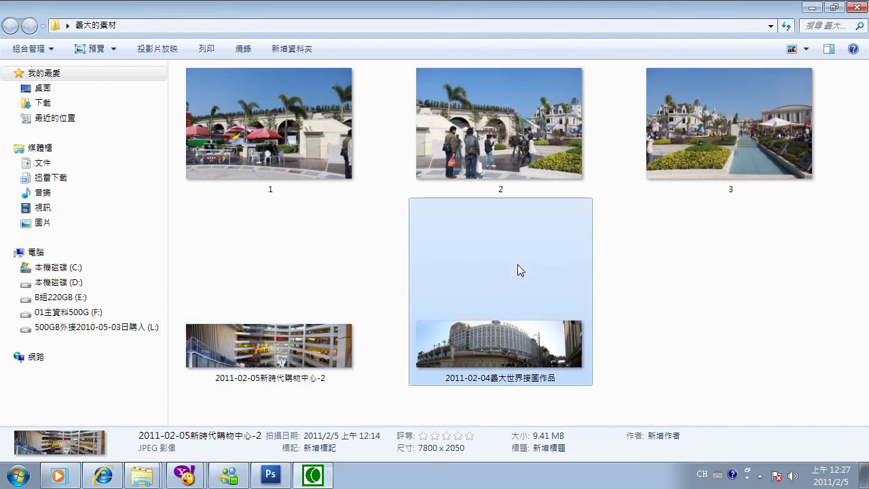
Bring up the Explorer folder of IMG_316x mall photos and select IMG_3162
left_click(129, 483)
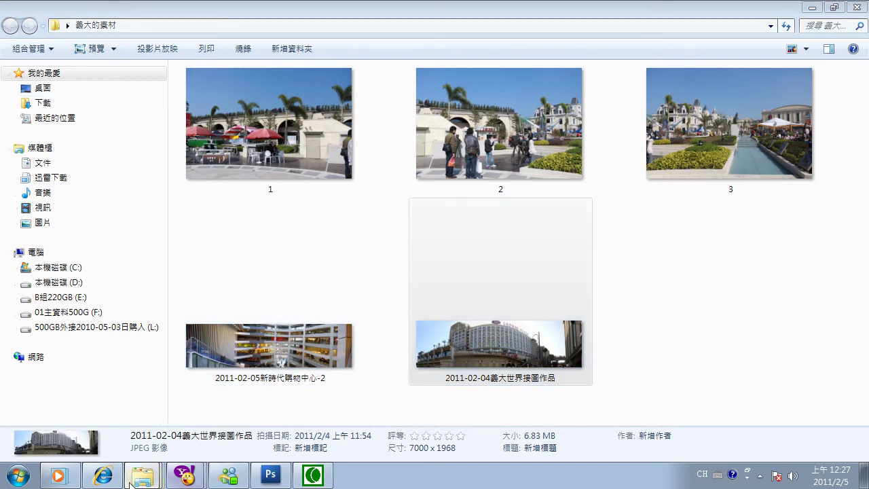
left_click(142, 412)
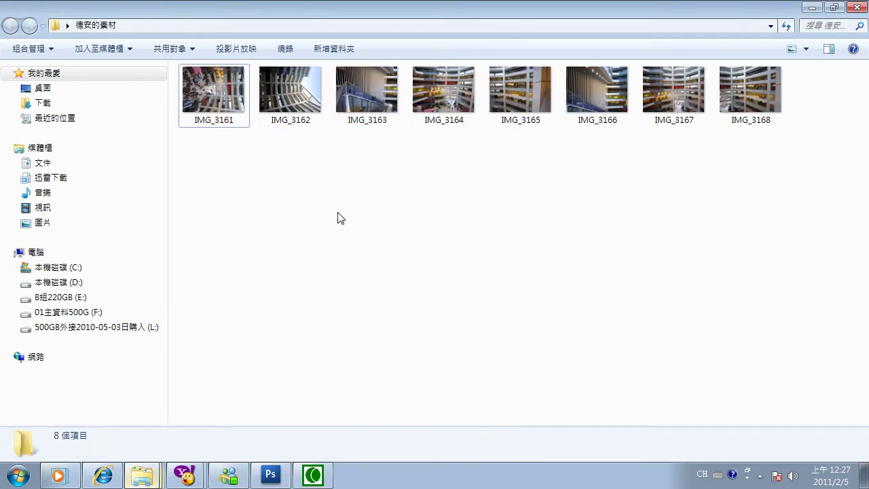
left_click(284, 118)
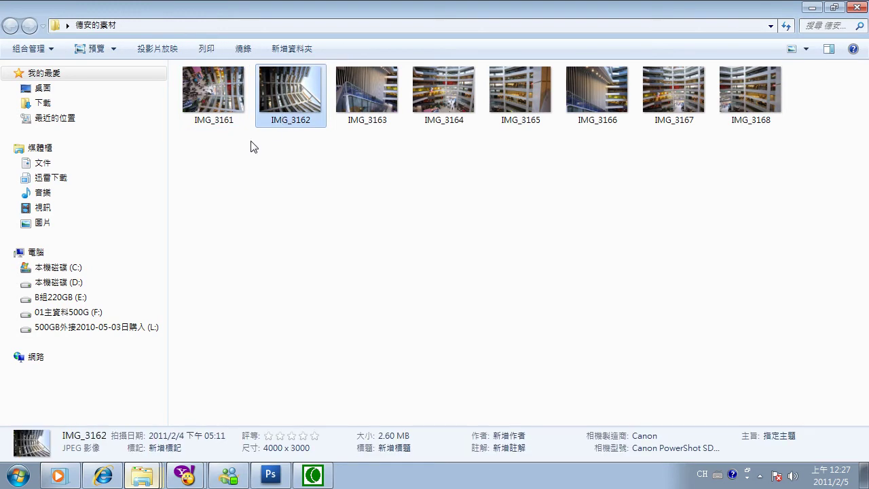
left_click(227, 116)
left_click(296, 102)
Back in Photoshop, close the old untitled document without saving
left_click(270, 473)
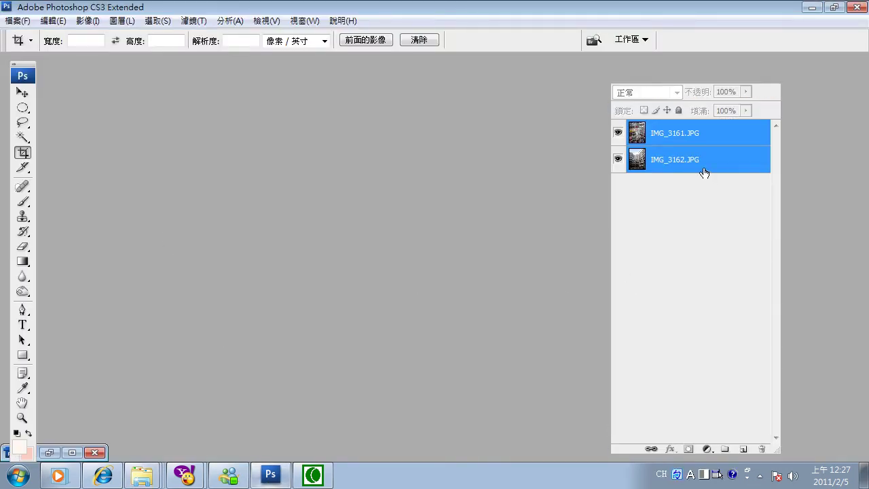
left_click(651, 153)
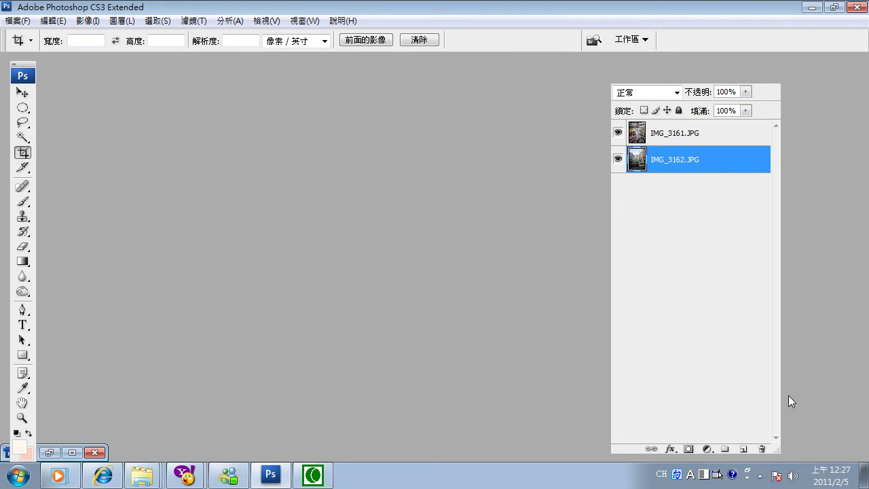
left_click(692, 129, "ctrl")
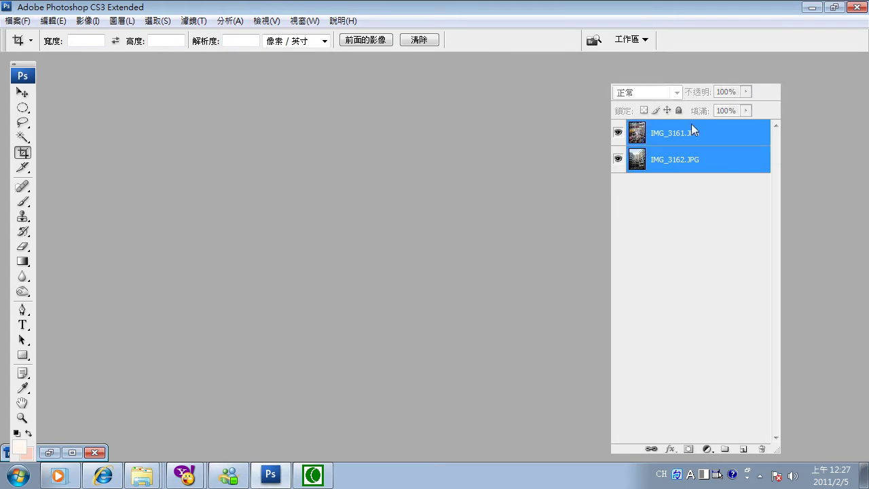
left_click(774, 73)
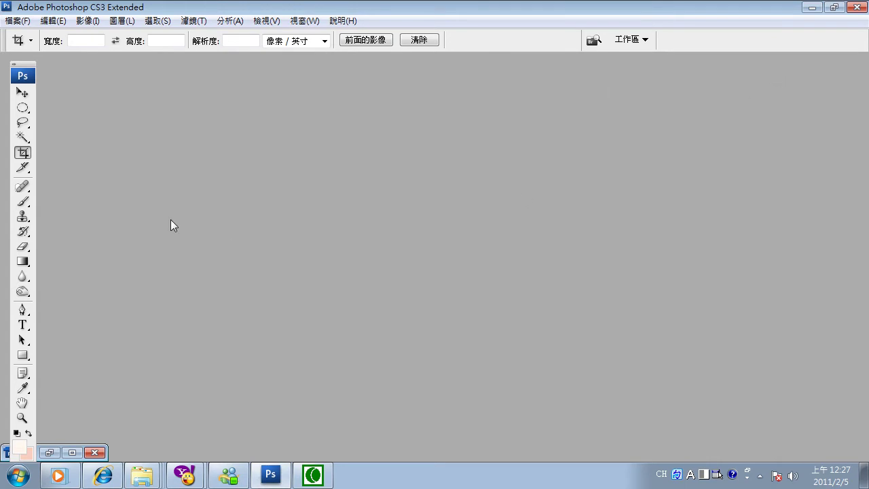
left_click(94, 452)
left_click(437, 189)
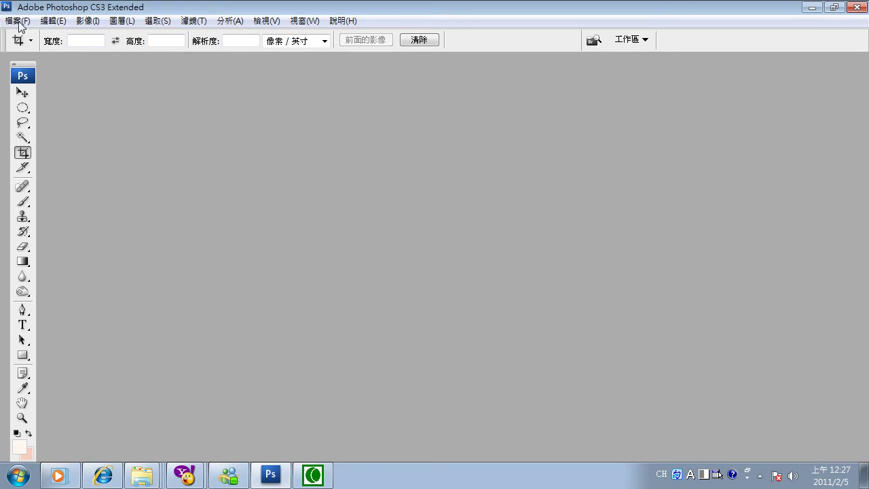
Add IMG_3161.JPG and IMG_3162.JPG as source files in Load Files into Stack
left_click(17, 21)
mouse_move(101, 325)
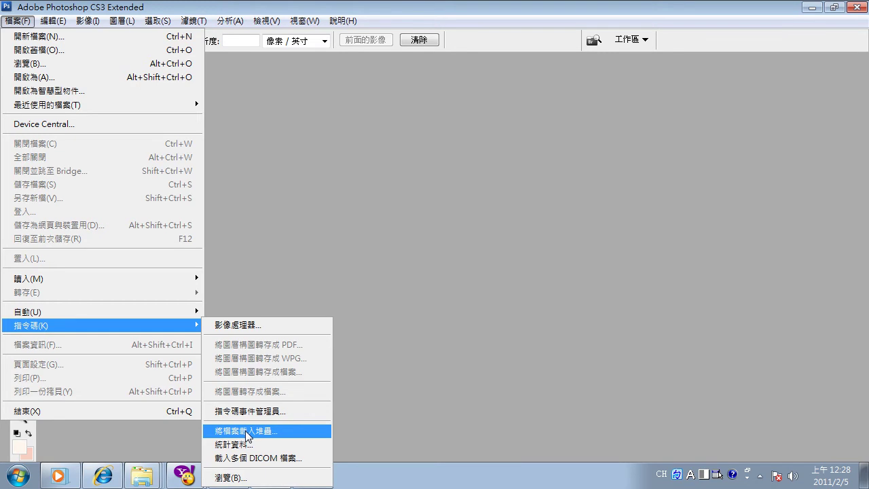
left_click(245, 430)
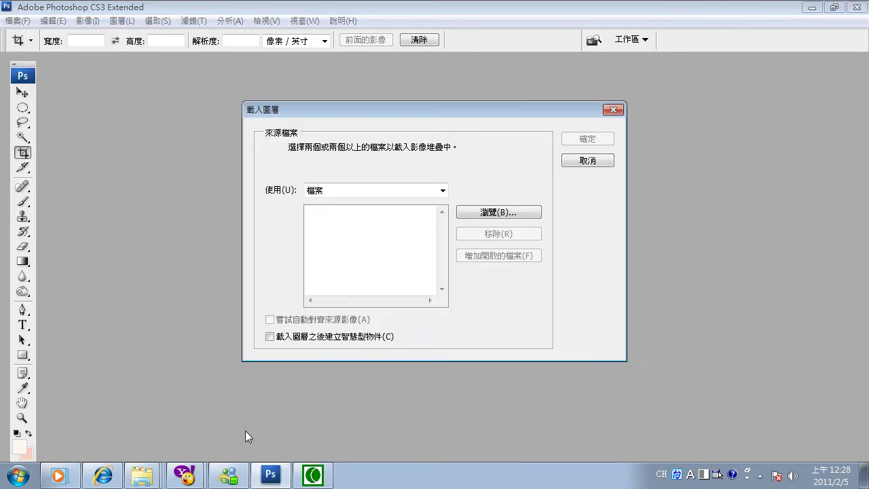
left_click(494, 213)
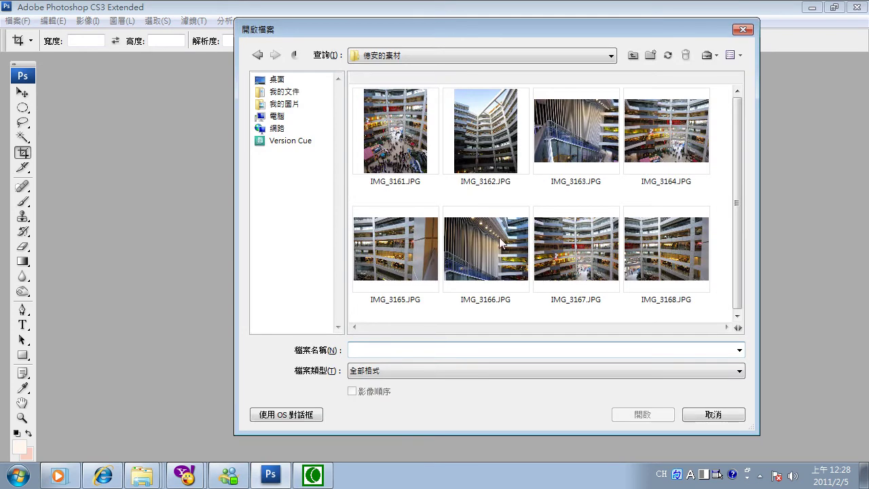
left_click(404, 155)
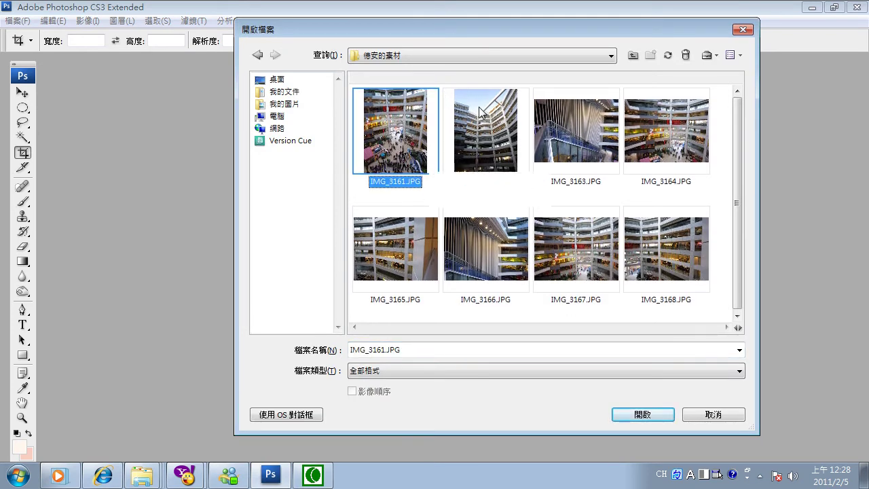
left_click(472, 143, "ctrl")
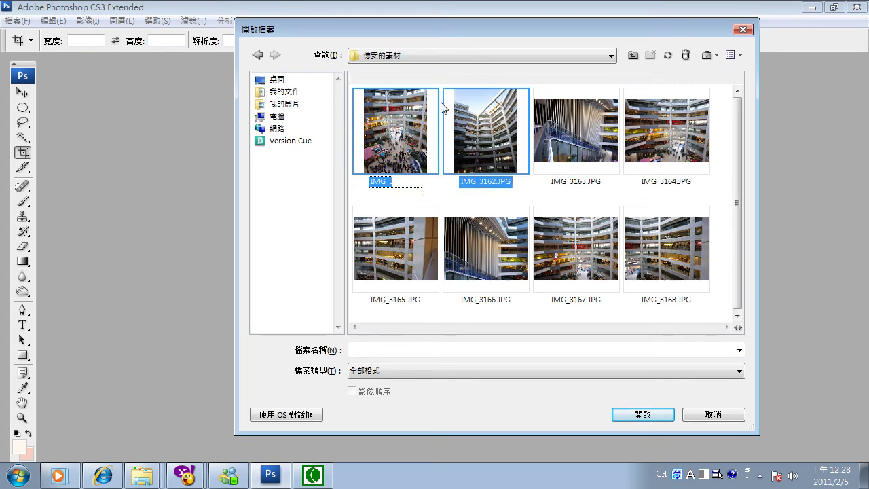
left_click(139, 448)
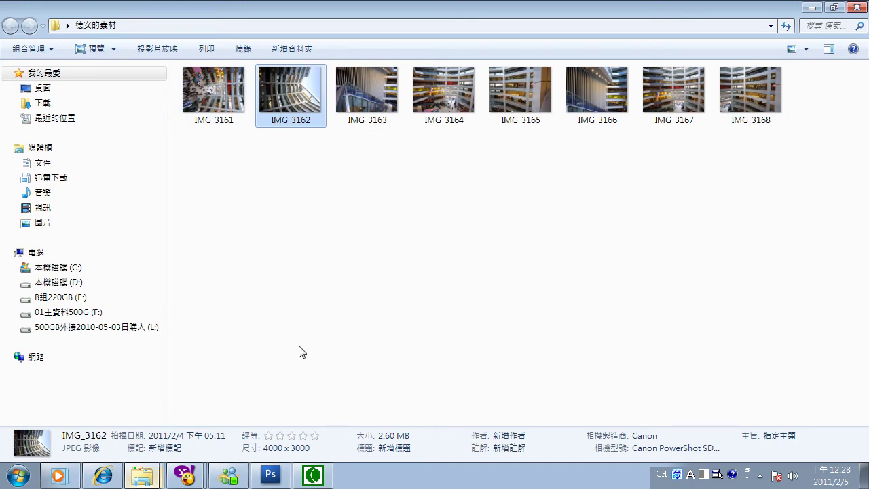
left_click(263, 485)
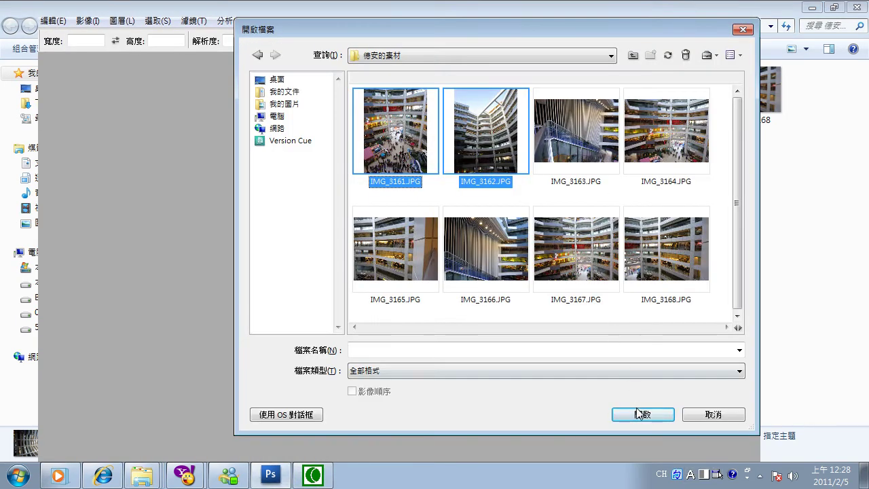
left_click(638, 413)
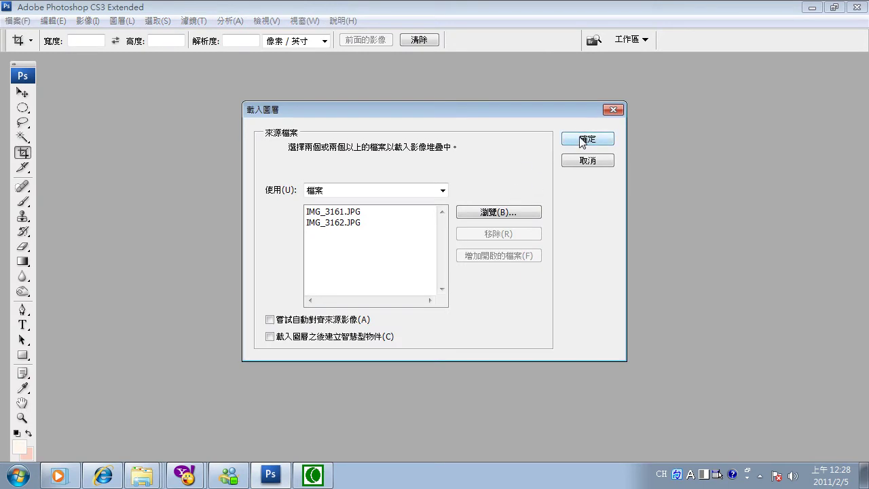
left_click(583, 140)
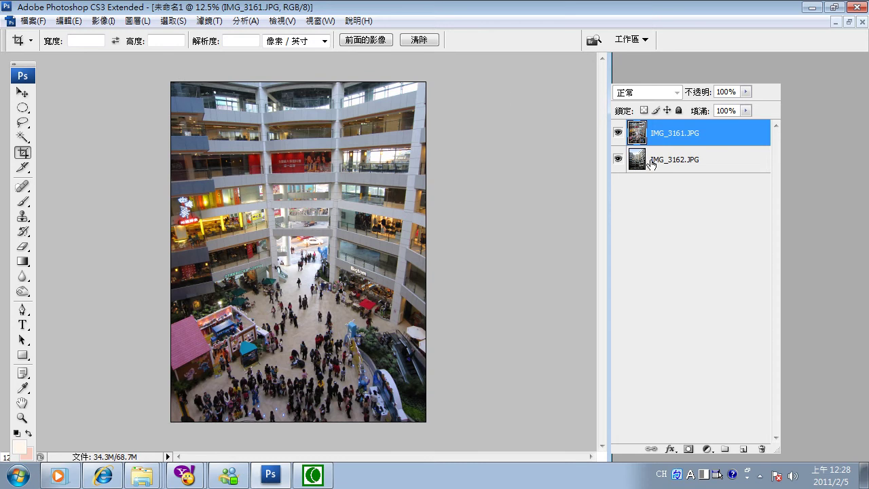
Toggle the IMG_3161 layer's visibility twice to compare it with IMG_3162
left_click(618, 133)
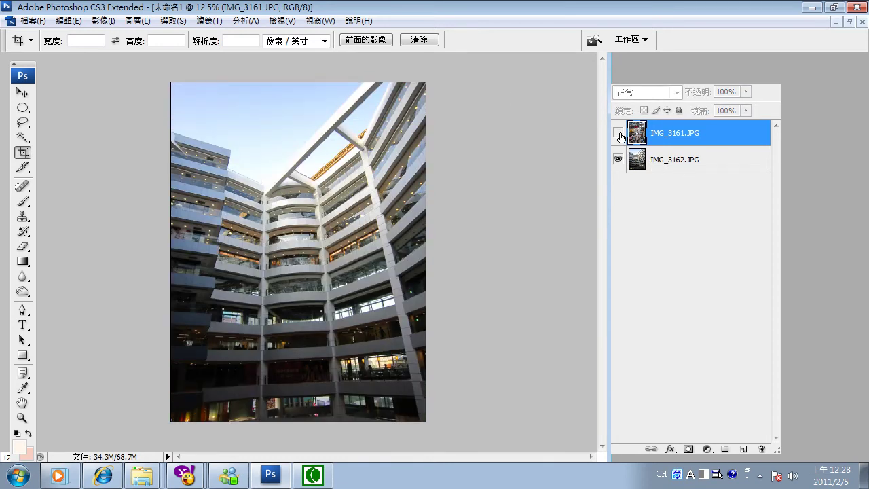
left_click(618, 135)
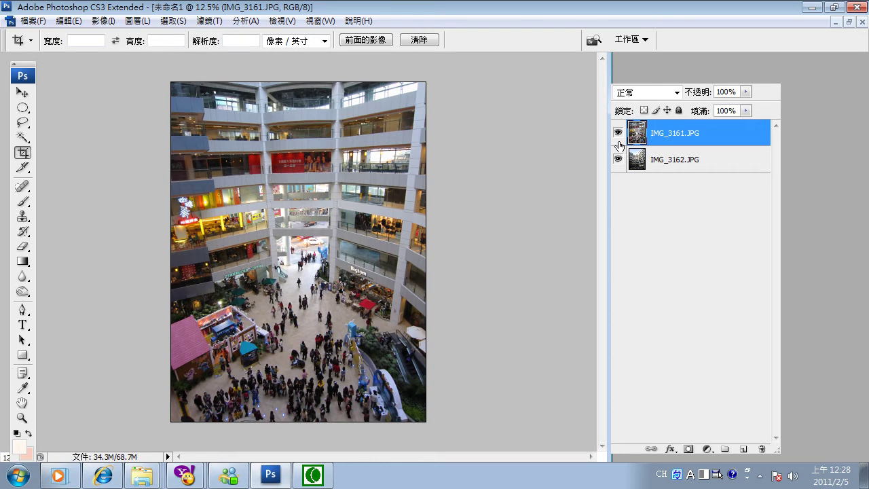
left_click(618, 135)
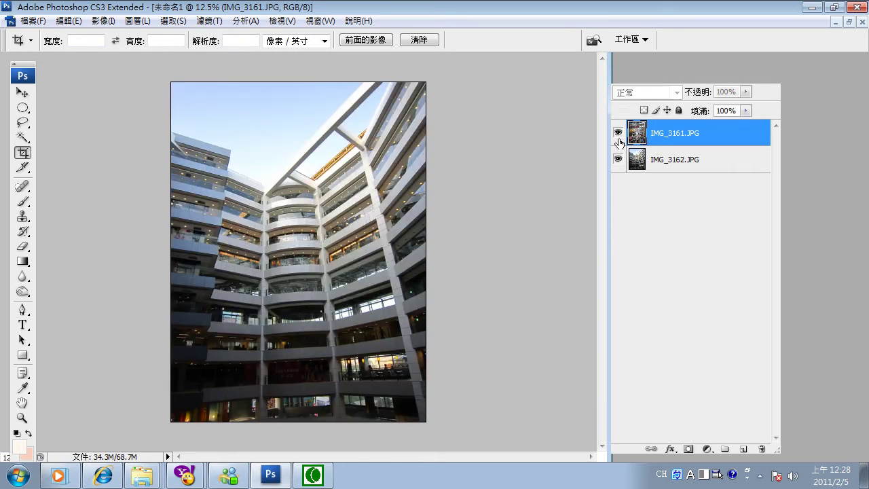
left_click(619, 139)
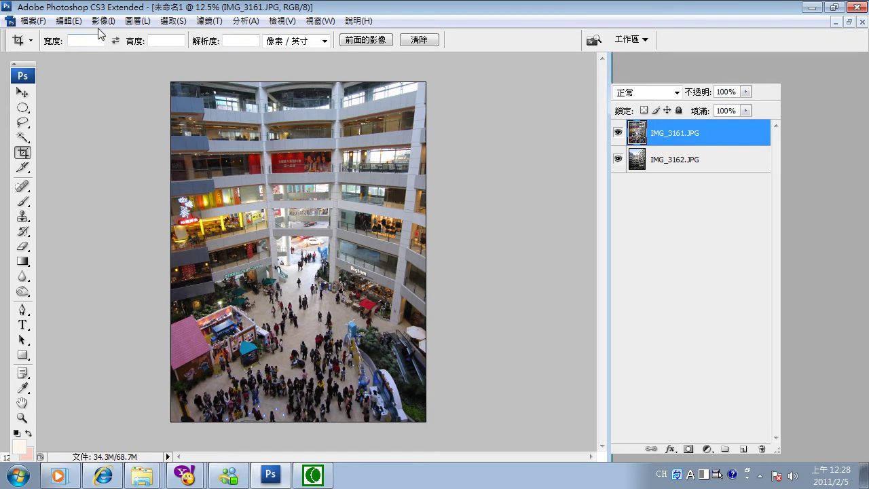
left_click(78, 23)
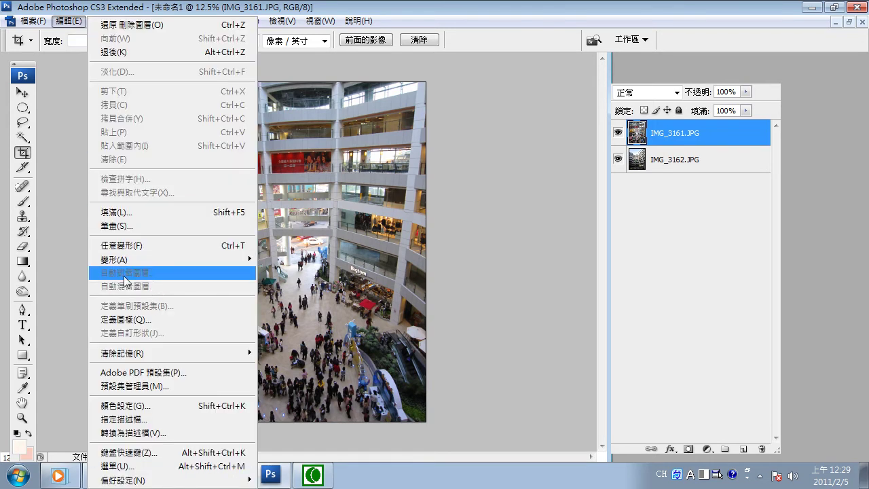
Select both mall layers and open Auto-Align Layers with Auto projection
left_click(665, 204)
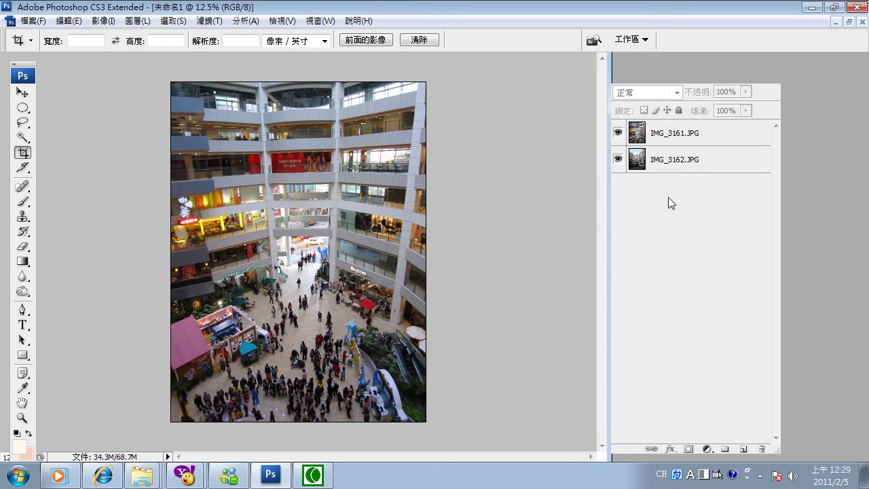
left_click(665, 165)
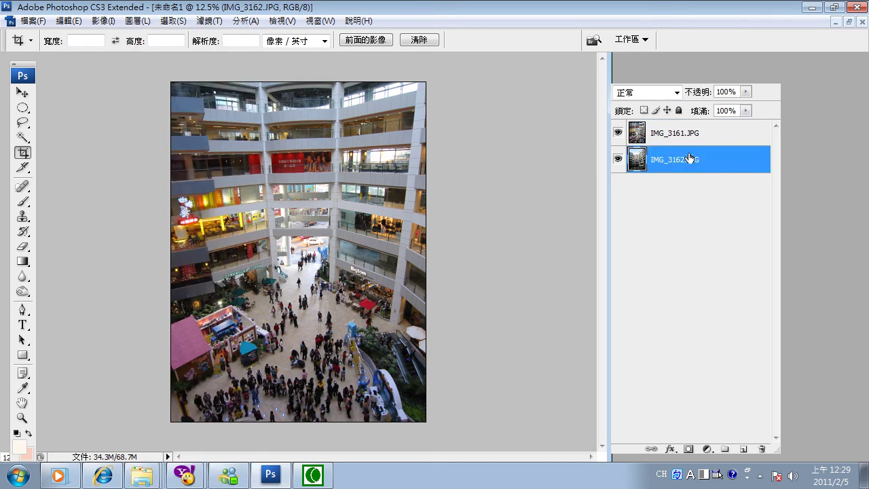
left_click(676, 136, "shift")
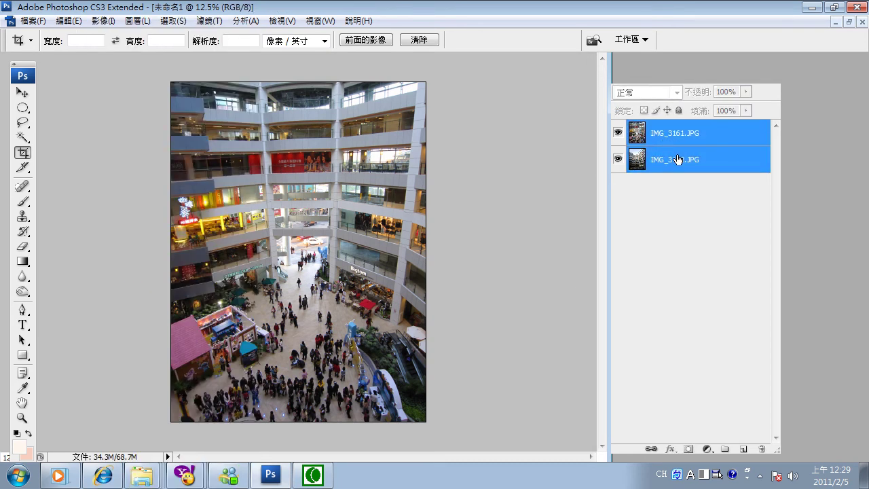
left_click(69, 21)
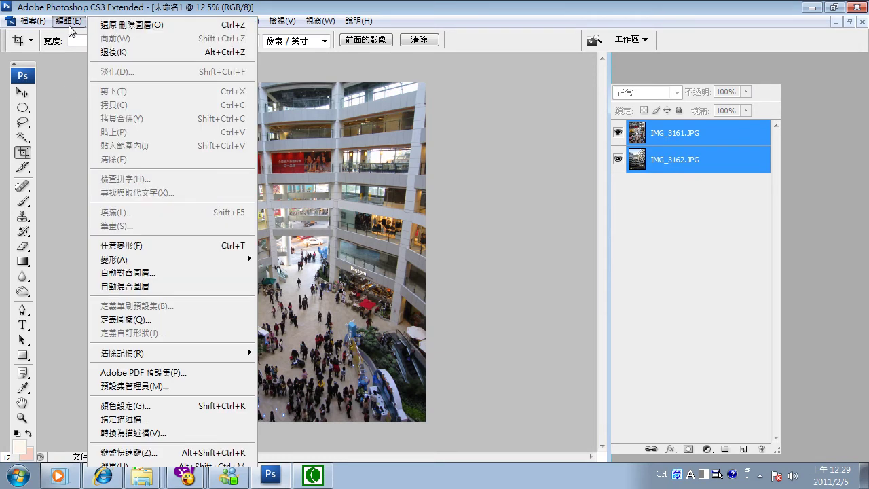
left_click(148, 272)
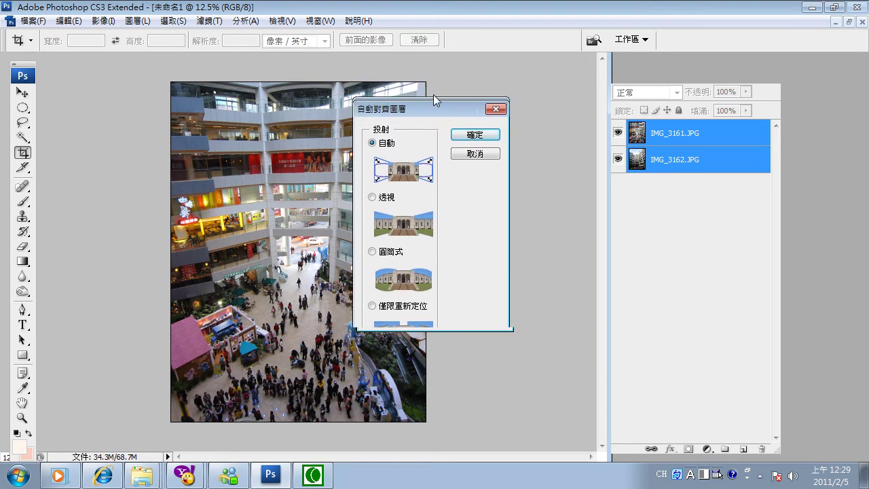
left_click_drag(434, 74, 490, 115)
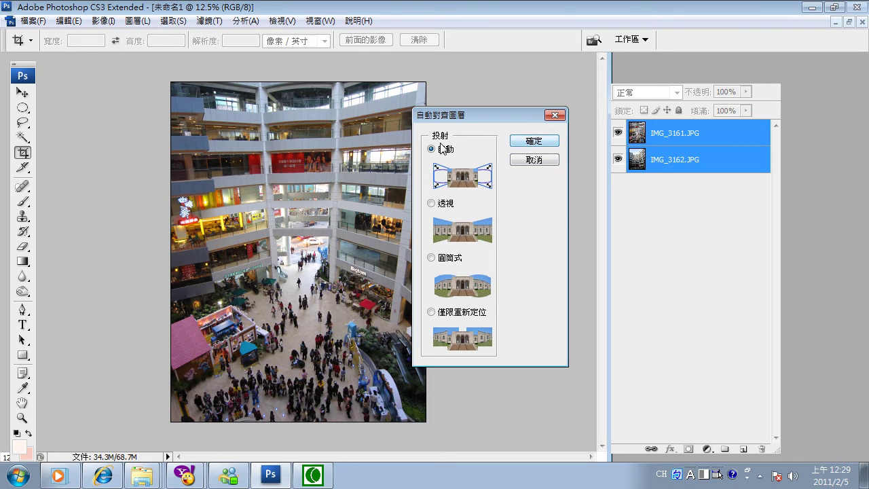
Run the auto-align with Auto projection on the two mall layers
left_click(533, 143)
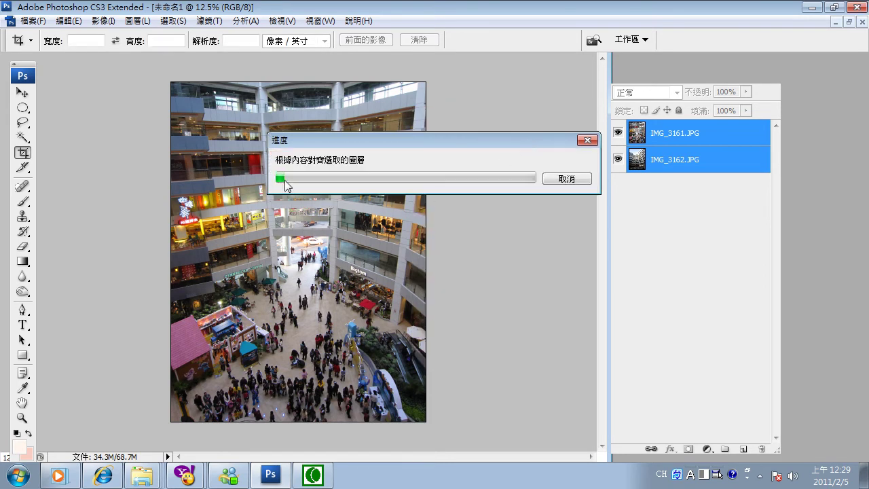
left_click(312, 475)
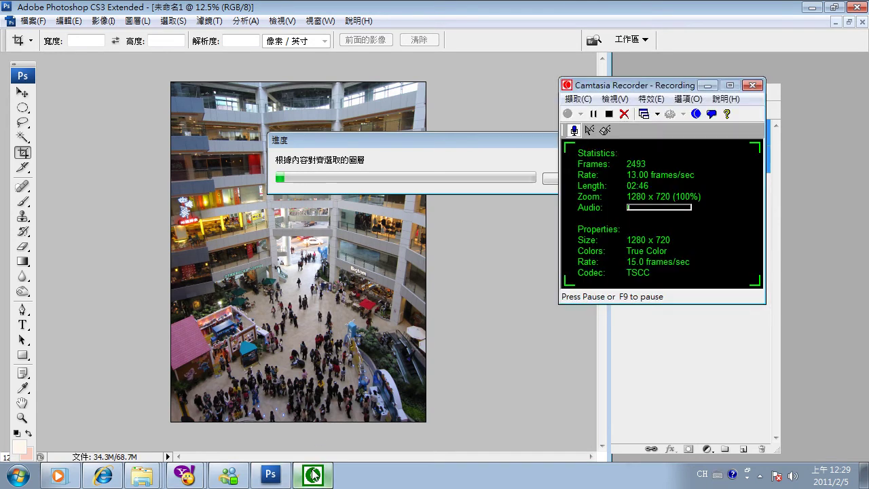
left_click(313, 477)
left_click(556, 305)
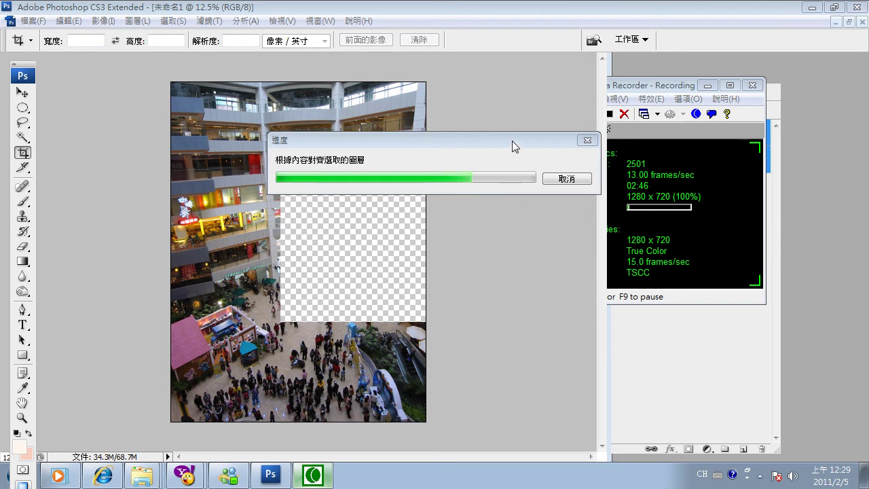
left_click_drag(512, 140, 500, 163)
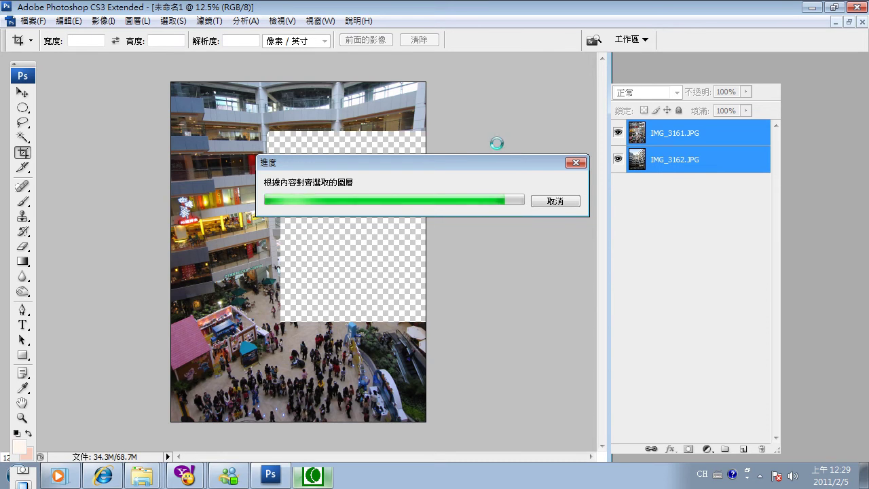
Zoom out to inspect the tall aligned panorama, then close it without saving
scroll(433, 182, "down", 2)
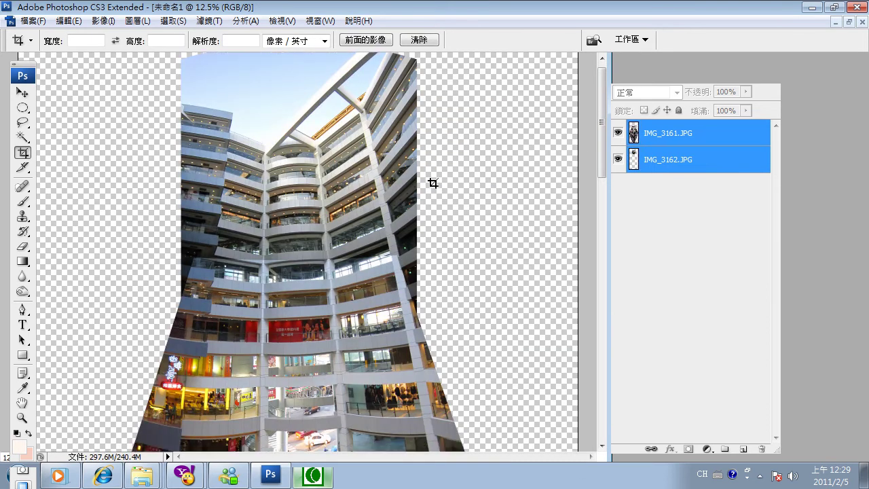
scroll(433, 182, "down", 2)
scroll(433, 183, "down", 2)
key("ctrl+minus")
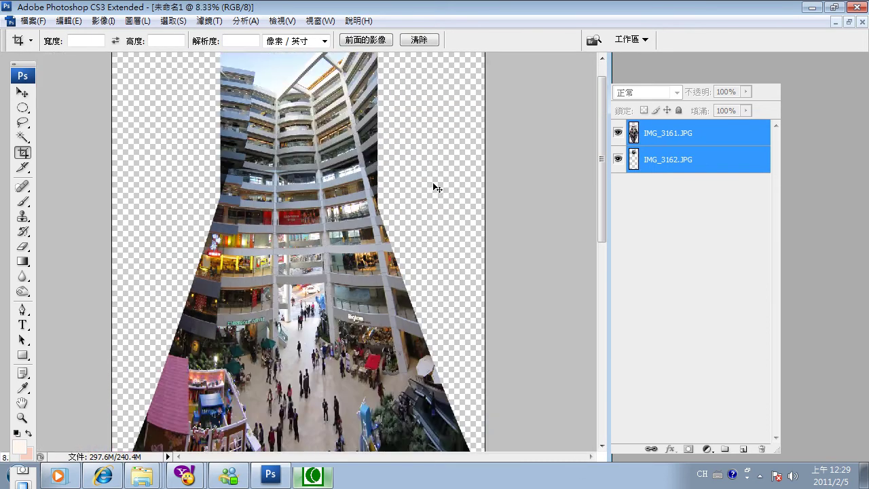
key("ctrl+minus")
key("ctrl+minus")
key("ctrl+minus")
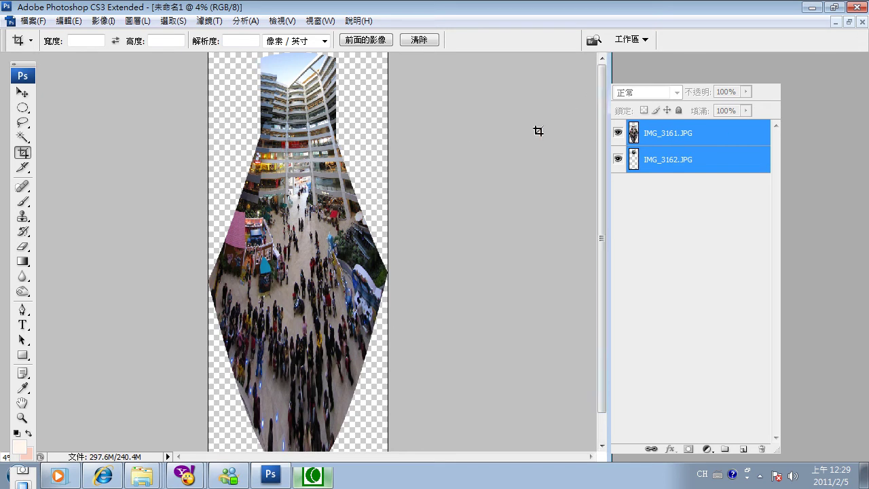
left_click(862, 22)
left_click(438, 188)
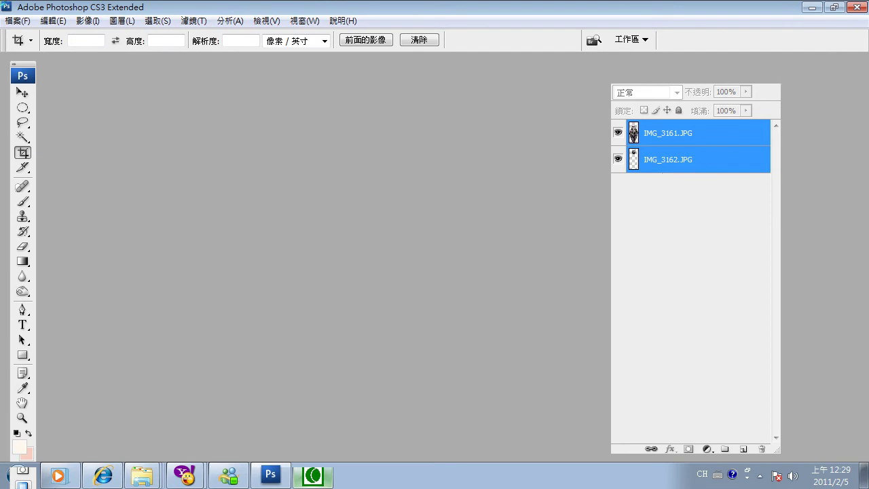
Load IMG_3161.JPG and IMG_3162.JPG into a new document via Load Files into Stack
left_click(19, 22)
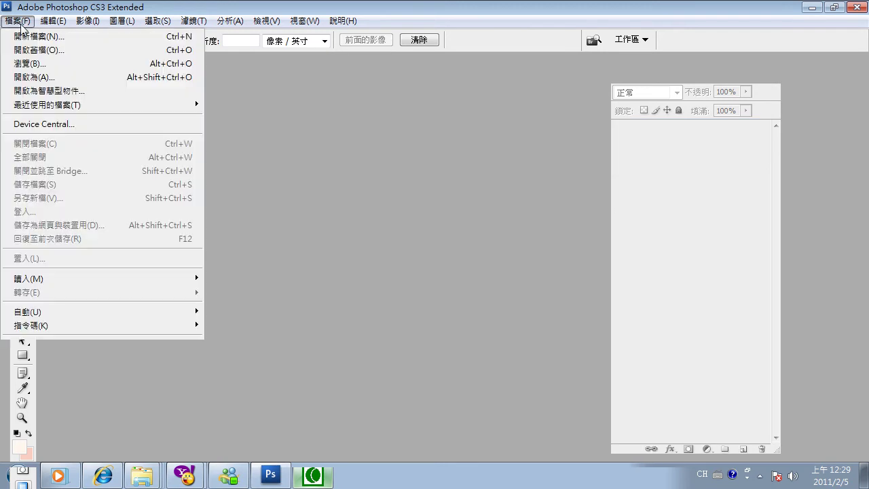
mouse_move(102, 326)
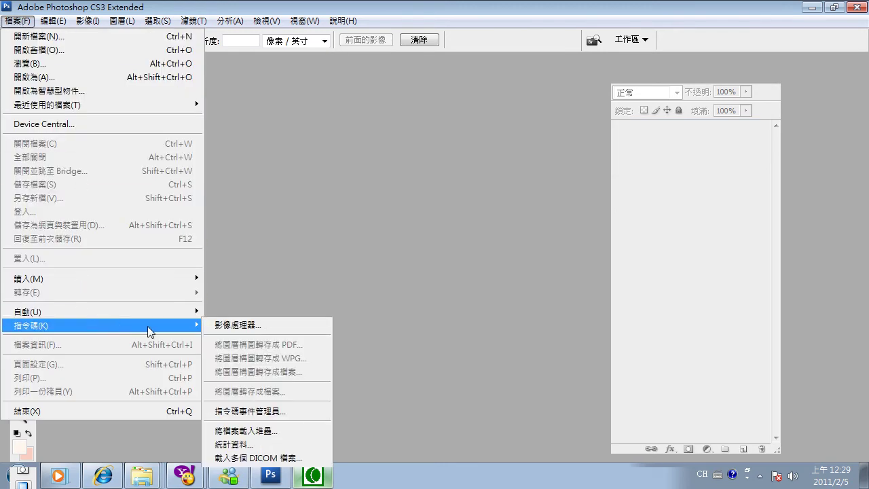
left_click(284, 430)
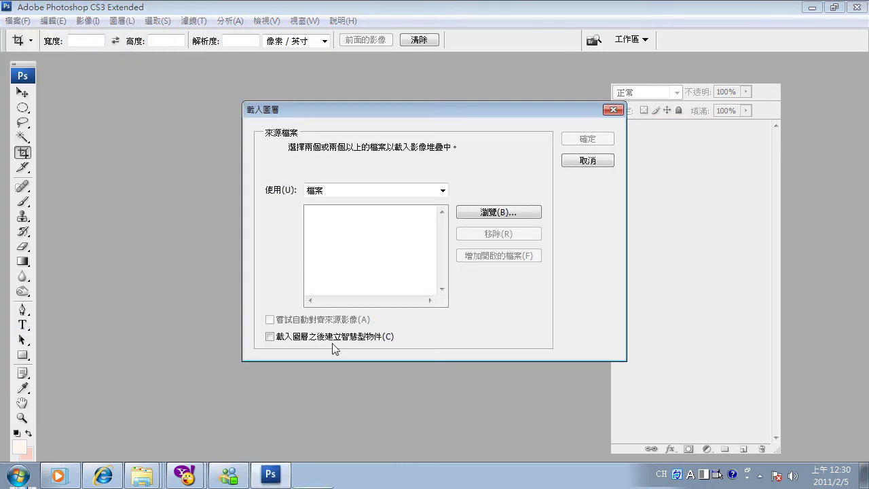
left_click(487, 214)
left_click(421, 170)
left_click(496, 139, "shift")
left_click(643, 414)
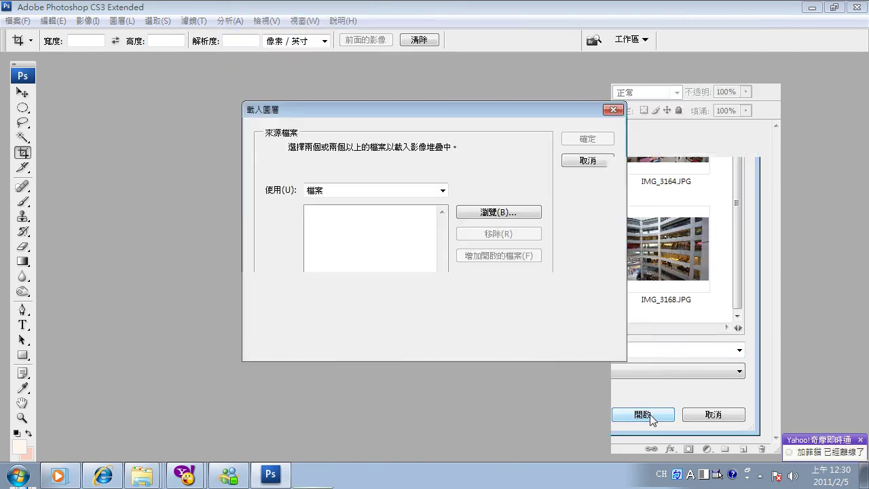
left_click(579, 140)
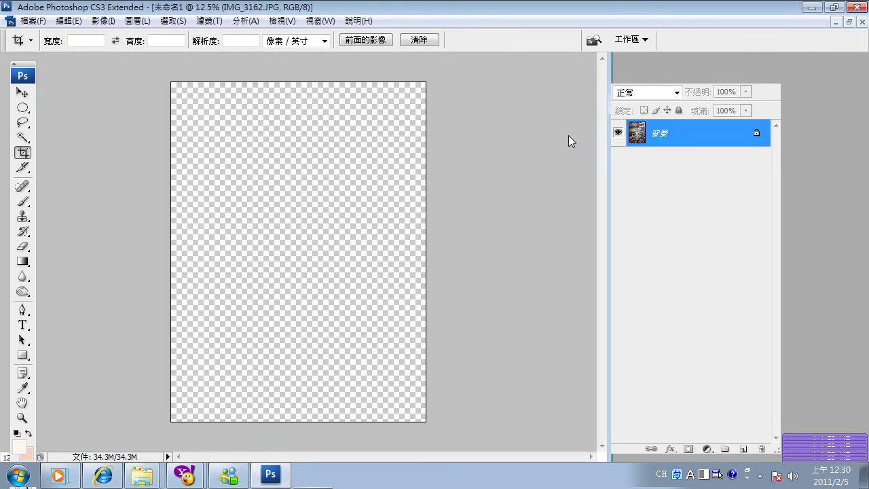
Select both mall layers and rotate the canvas 90° clockwise
left_click(668, 164)
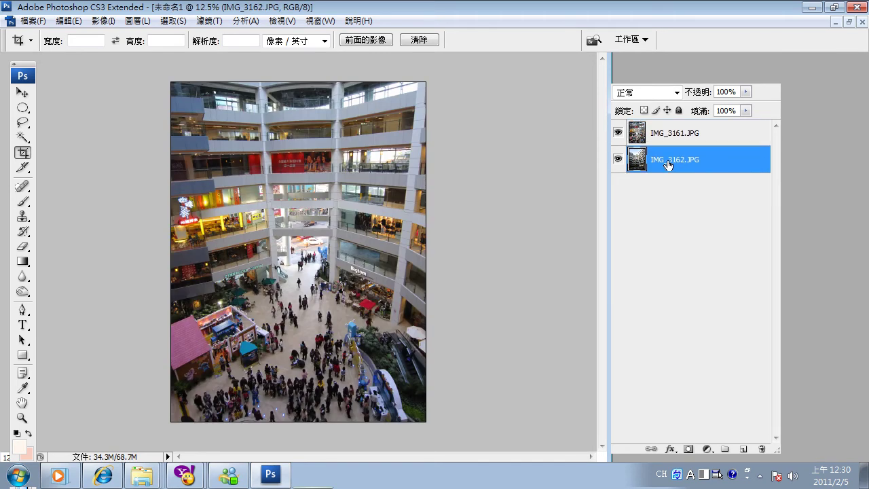
left_click(653, 138)
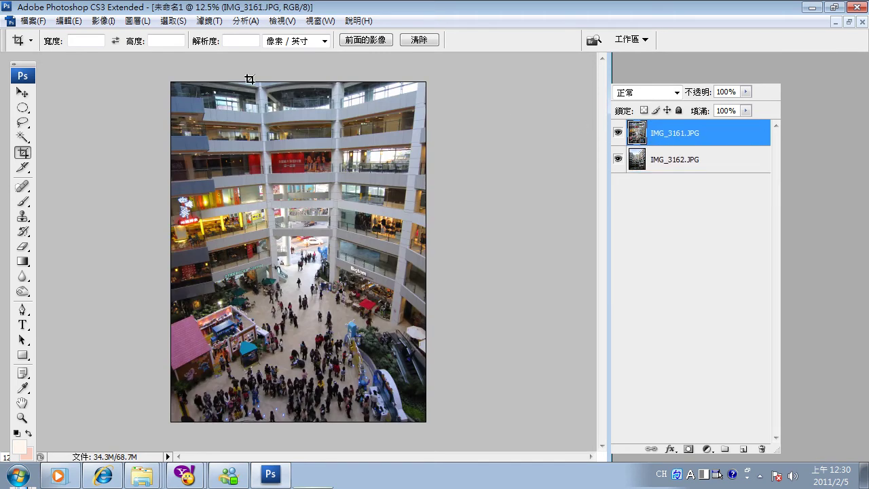
left_click(662, 170, "shift")
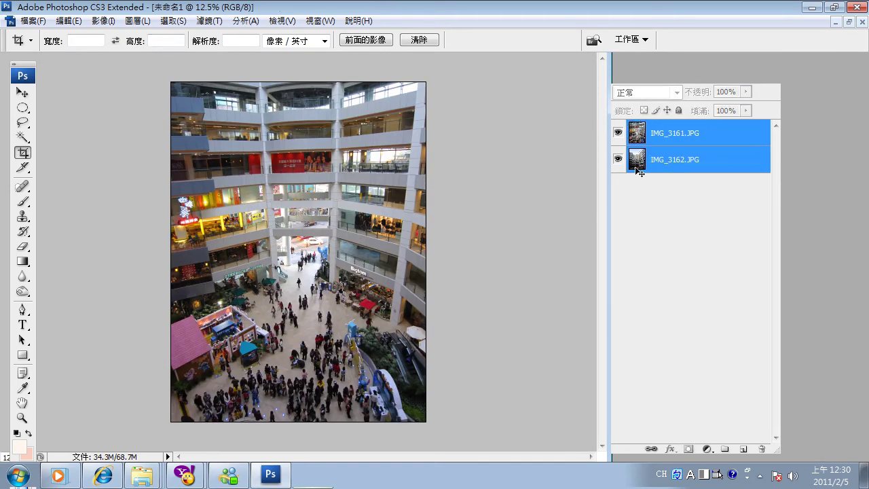
left_click(98, 21)
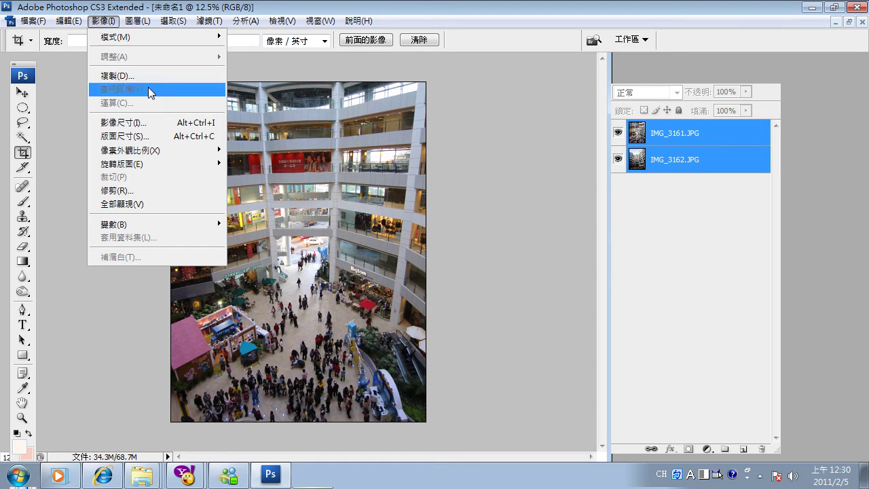
mouse_move(157, 163)
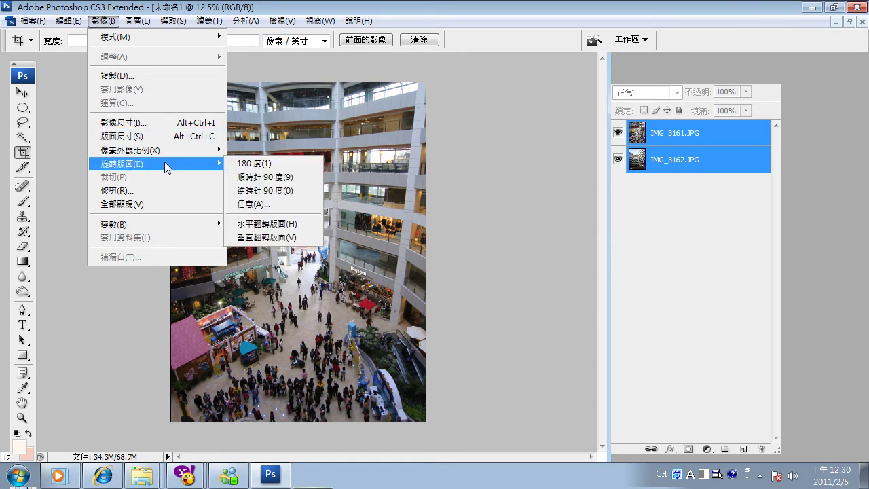
left_click(263, 178)
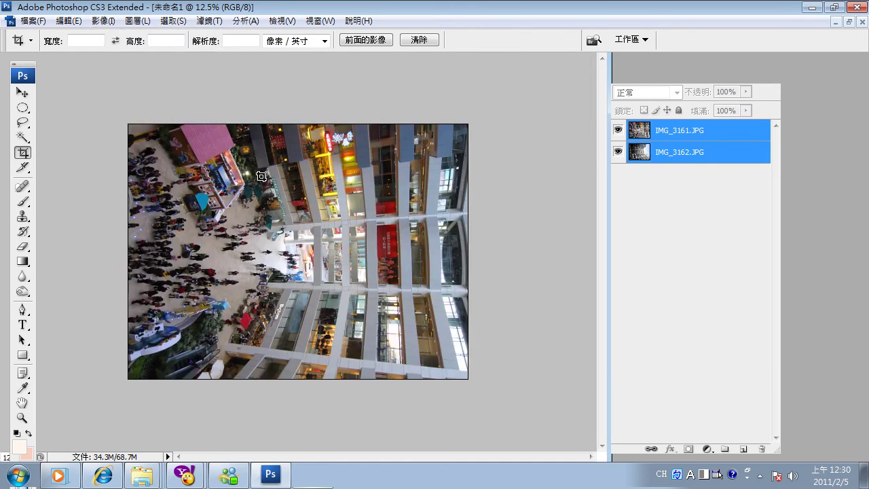
Toggle the top layer's visibility twice to compare the rotated layers
left_click(618, 129)
left_click(617, 129)
left_click(618, 130)
left_click(618, 130)
Auto-align the rotated mall layers with Auto projection into a wide panorama
left_click(68, 20)
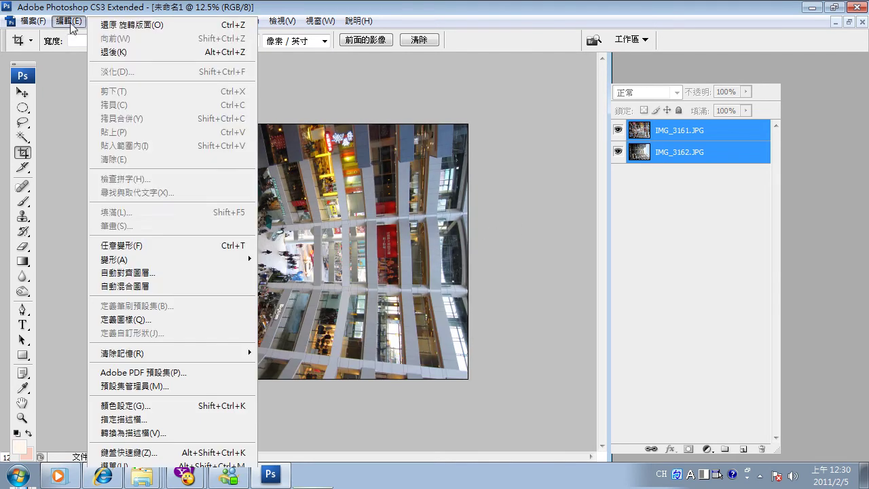
left_click(149, 275)
left_click(533, 142)
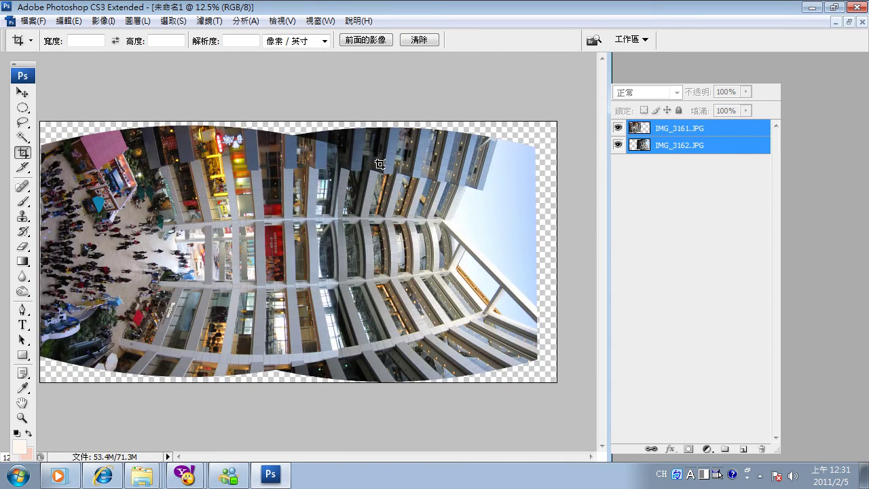
left_click(102, 22)
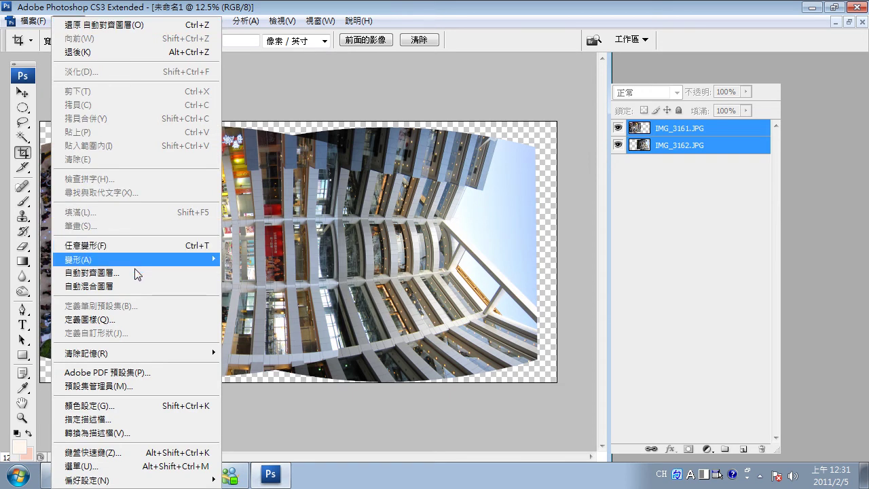
left_click(99, 7)
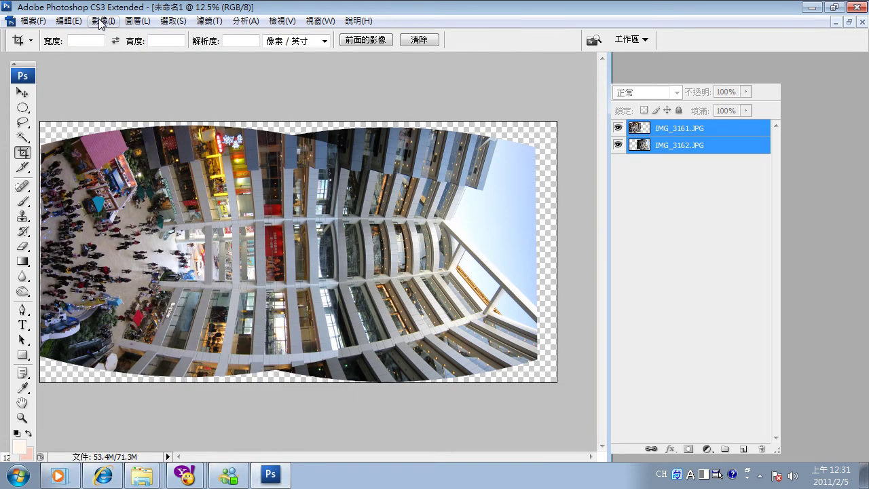
left_click(104, 21)
mouse_move(122, 164)
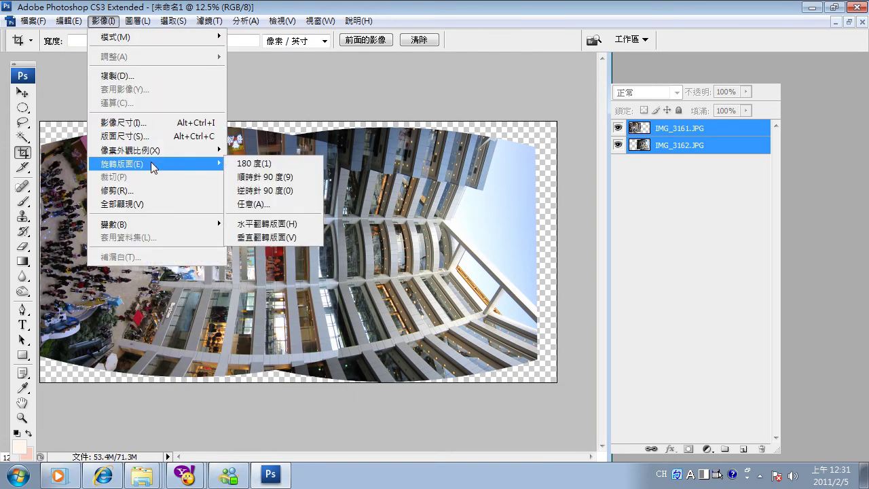
left_click(278, 191)
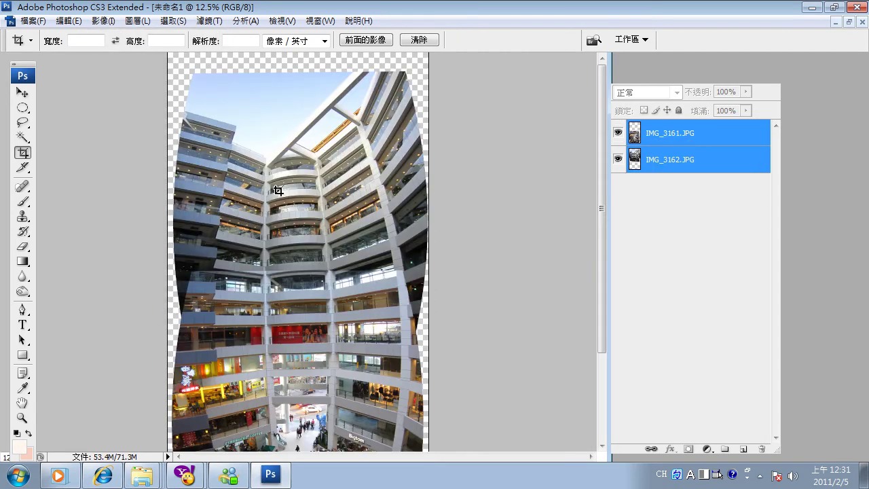
key("ctrl+minus")
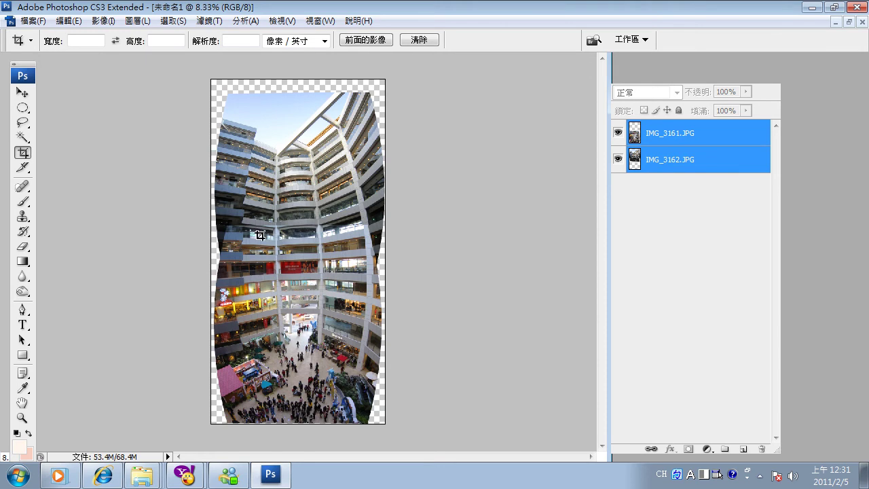
key("ctrl+plus")
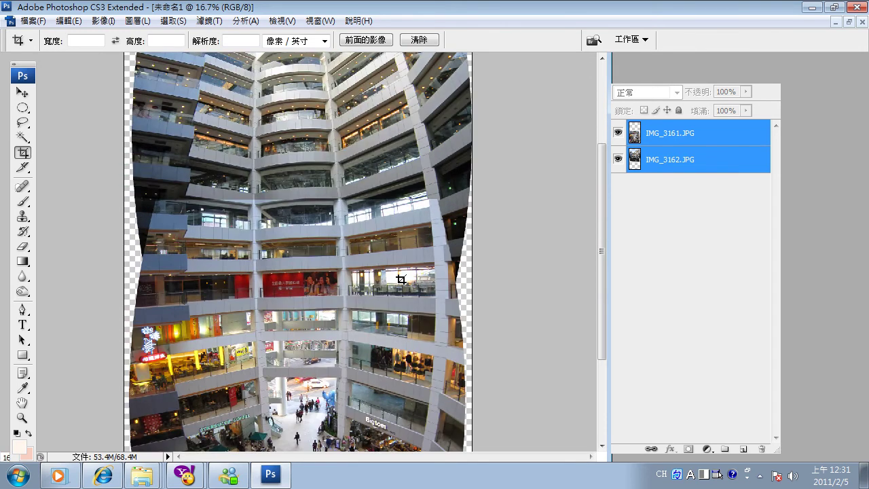
key("ctrl+plus")
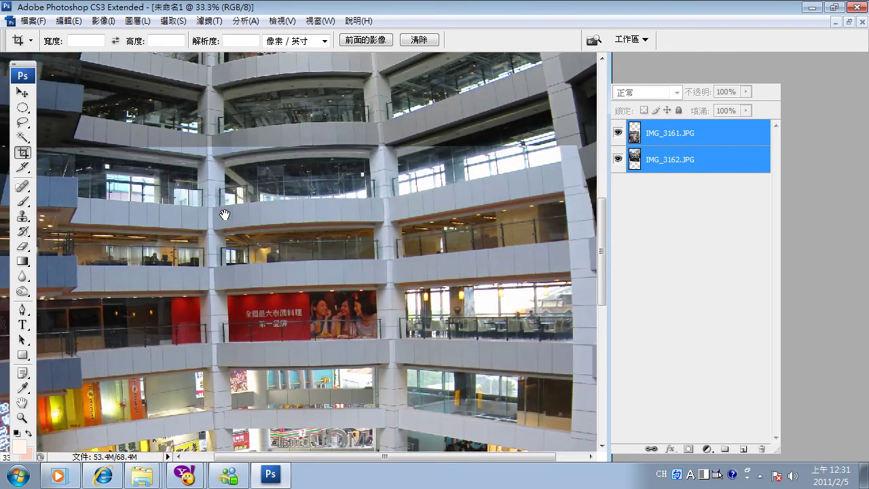
key("ctrl+plus")
left_click_drag(279, 261, 281, 150)
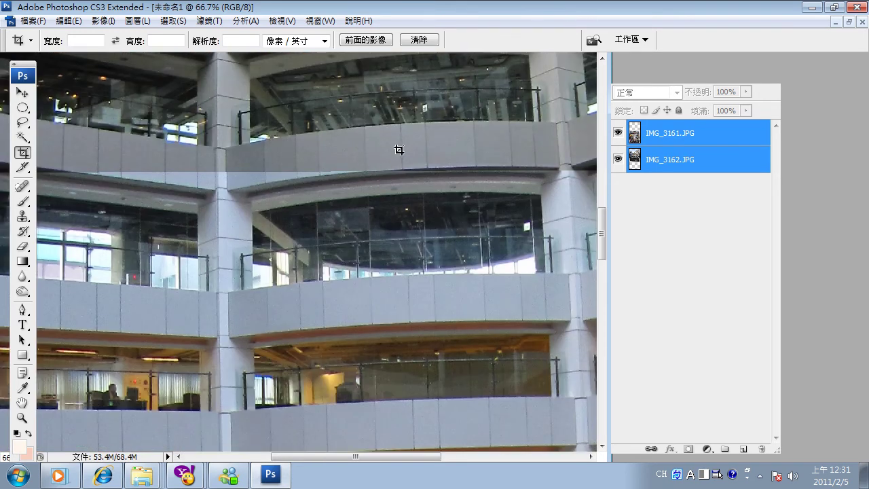
Apply Auto-Blend Layers to the two aligned mall photos and fit the view with Ctrl+0
left_click(69, 22)
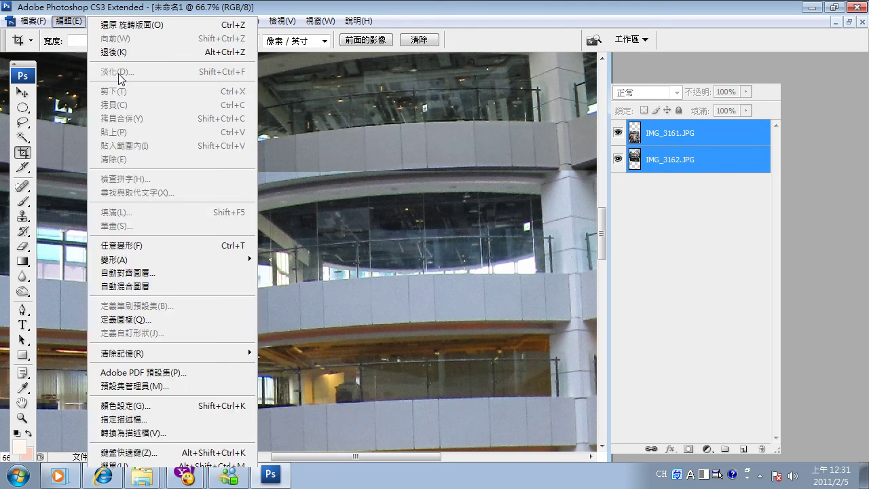
left_click(318, 166)
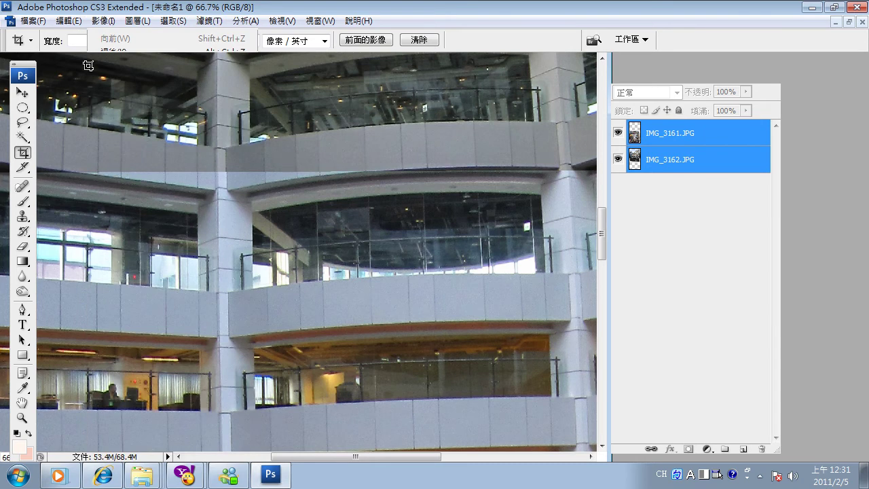
left_click(70, 22)
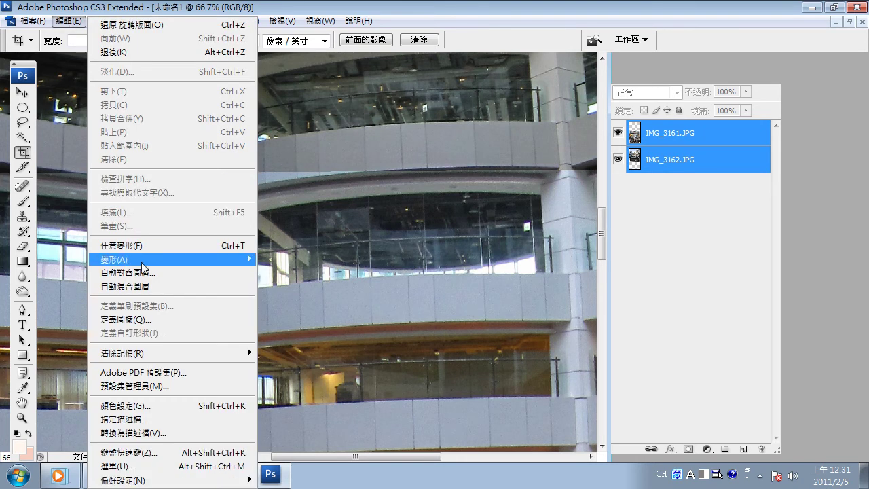
left_click(137, 287)
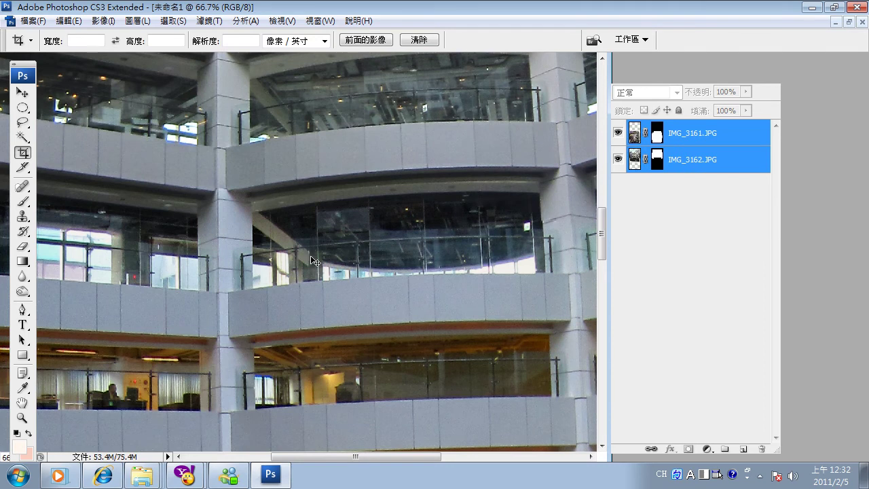
key("ctrl+0")
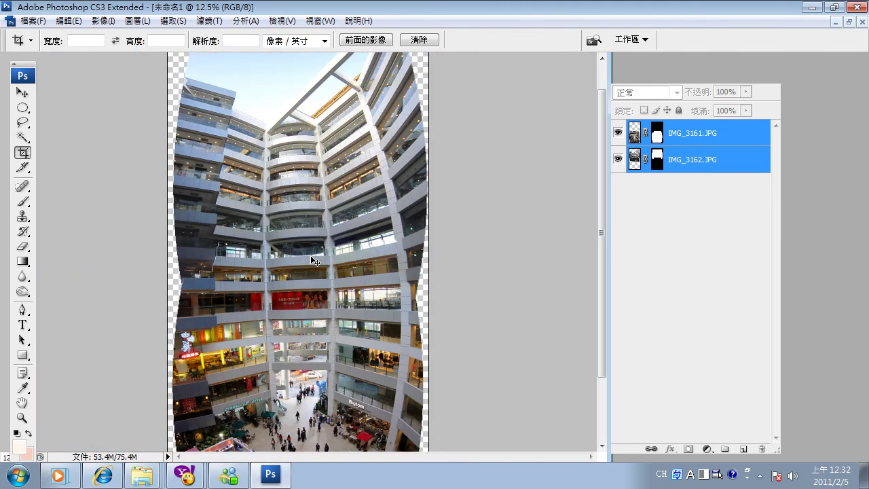
key("ctrl+minus")
key("ctrl+plus")
key("ctrl+plus")
key("ctrl+plus")
key("ctrl+plus")
key("ctrl+plus")
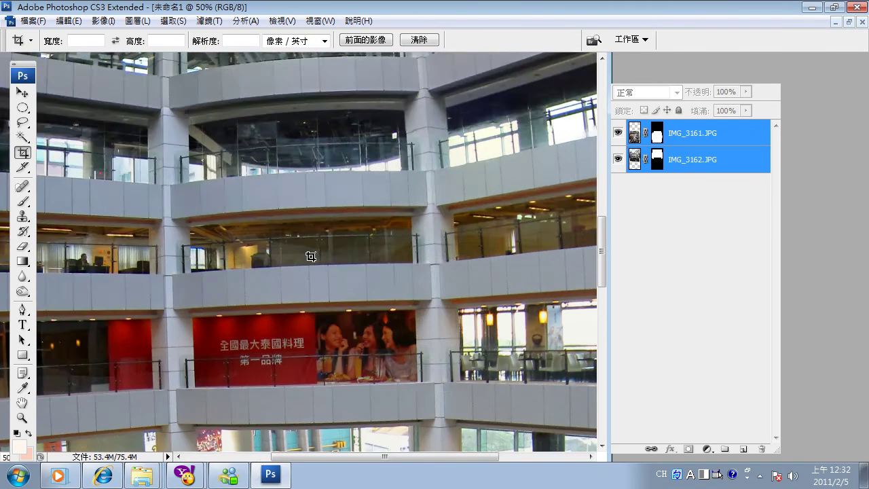
key("ctrl+minus")
key("ctrl+minus")
key("ctrl+minus")
key("ctrl+plus")
key("ctrl+plus")
key("ctrl+plus")
left_click_drag(303, 243, 391, 317)
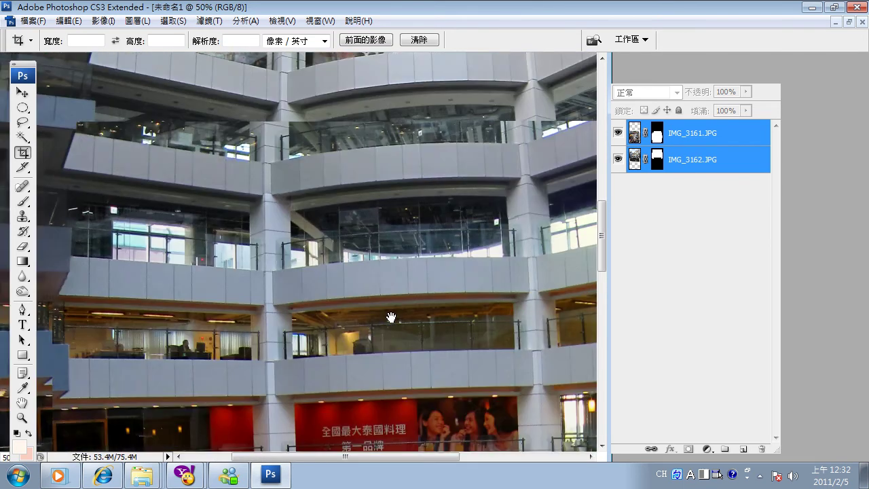
key("ctrl+minus")
key("ctrl+minus")
key("ctrl+minus")
key("ctrl+minus")
key("ctrl+minus")
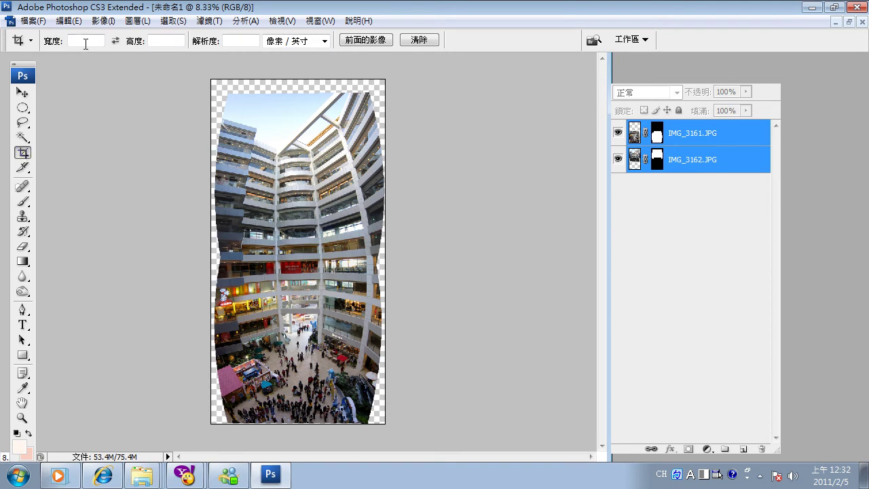
Crop the mall panorama to its solid area, pulling the right edge inside the ragged border
left_click(168, 41)
left_click_drag(231, 92, 364, 429)
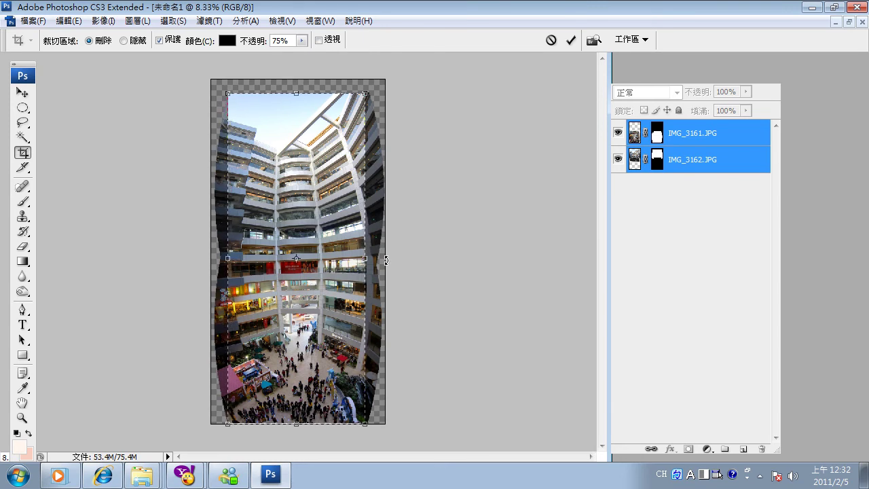
left_click_drag(366, 258, 363, 258)
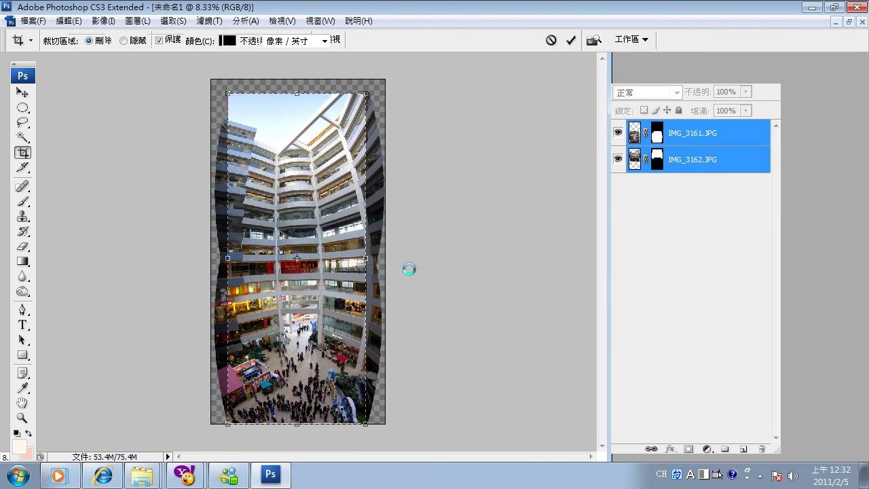
key("Return")
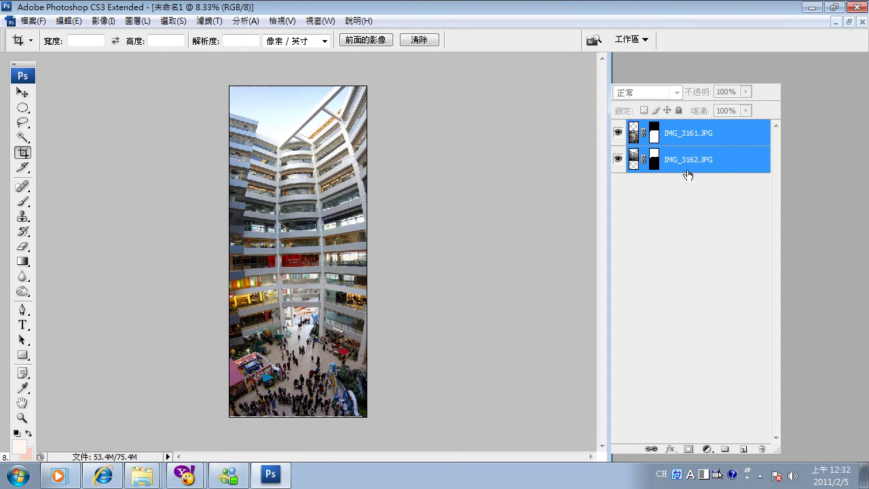
Merge the two masked layers into one IMG_3161.JPG layer, zoom to check, then show the desktop
right_click(689, 159)
left_click(709, 421)
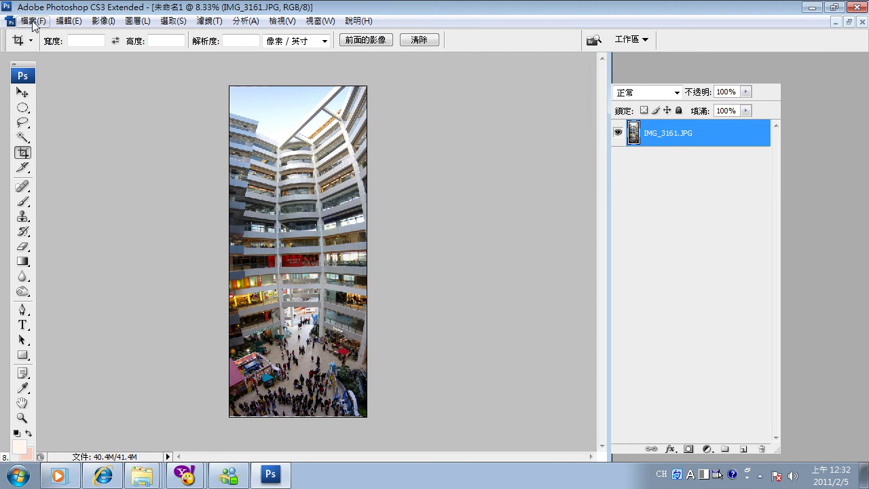
scroll(320, 238, "up", 1)
scroll(320, 238, "up", 2)
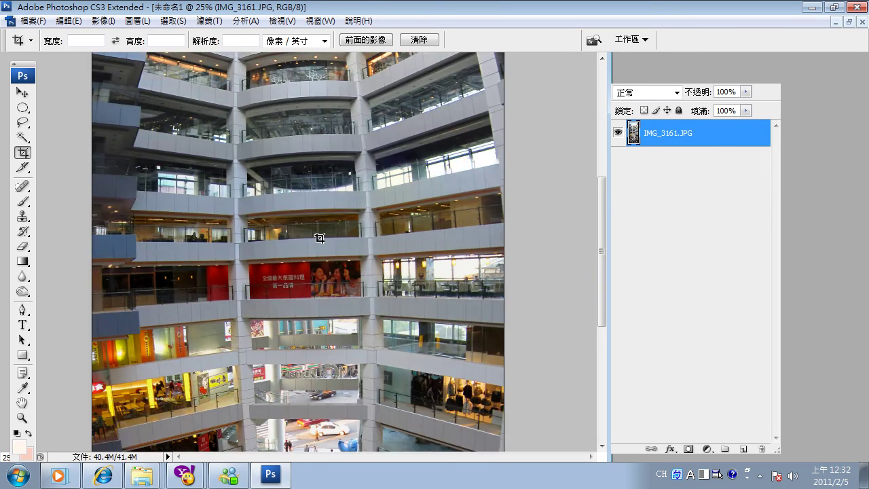
scroll(320, 238, "down", 3)
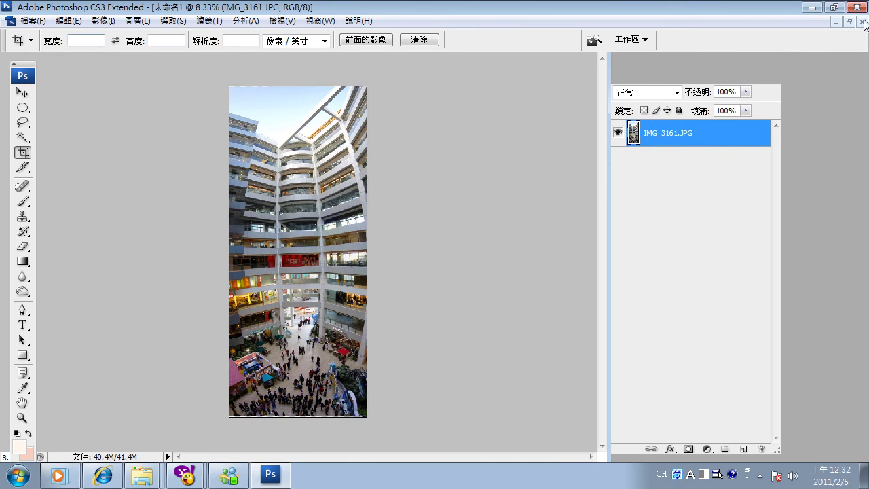
key("super+d")
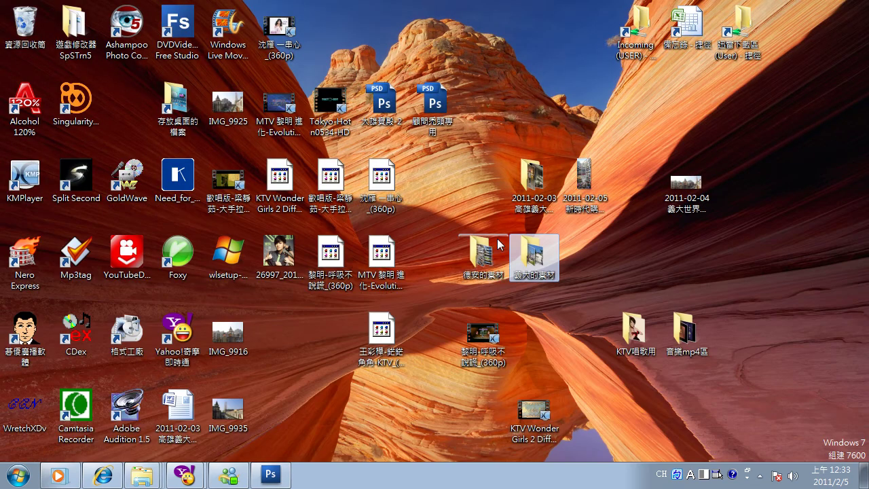
Open the 義大的素材 folder full screen and try selecting photos 1 and 2
double_click(528, 265)
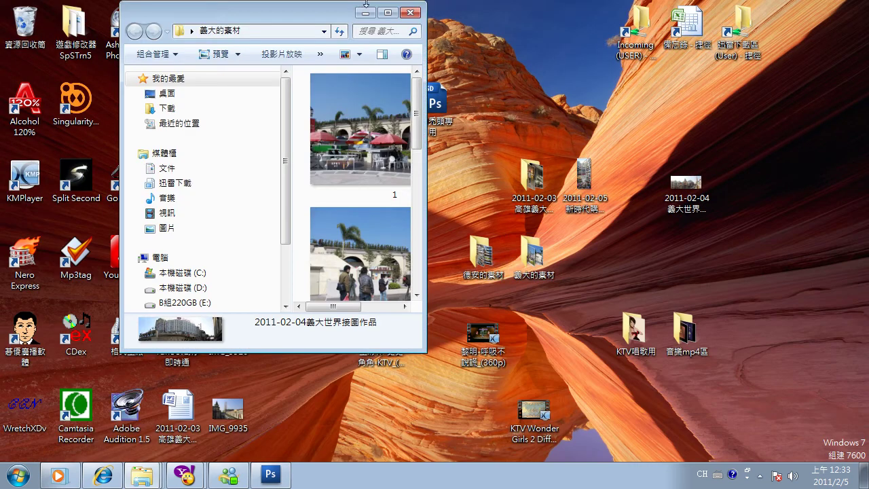
left_click(396, 14)
left_click_drag(526, 202, 327, 146)
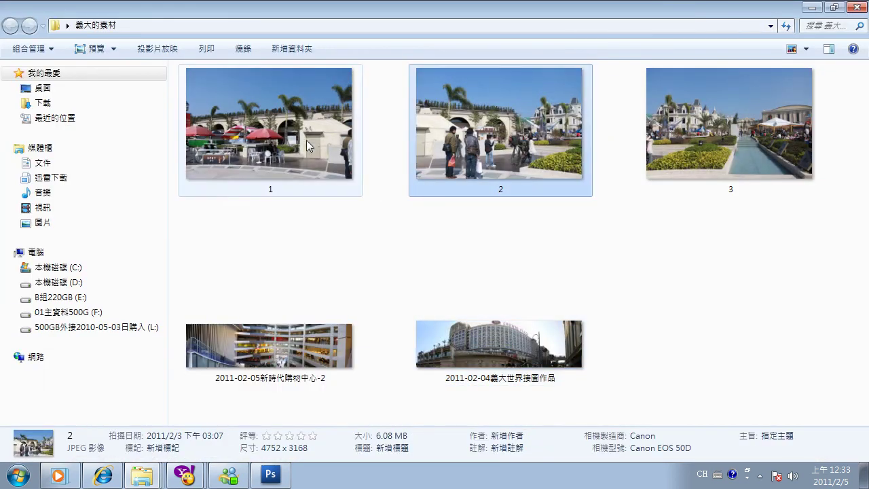
left_click(386, 161)
left_click(279, 161)
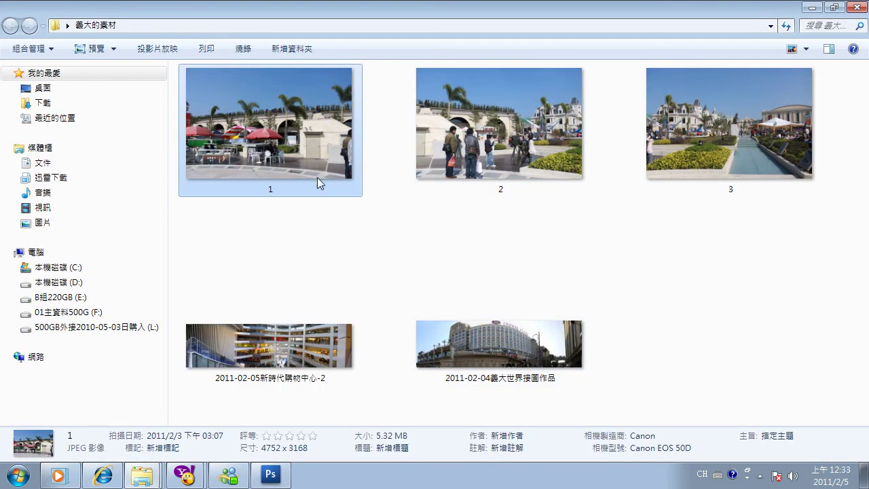
left_click(701, 282)
Select photos 1, 2 and 3 in turn, twice, to view their details
left_click(274, 160)
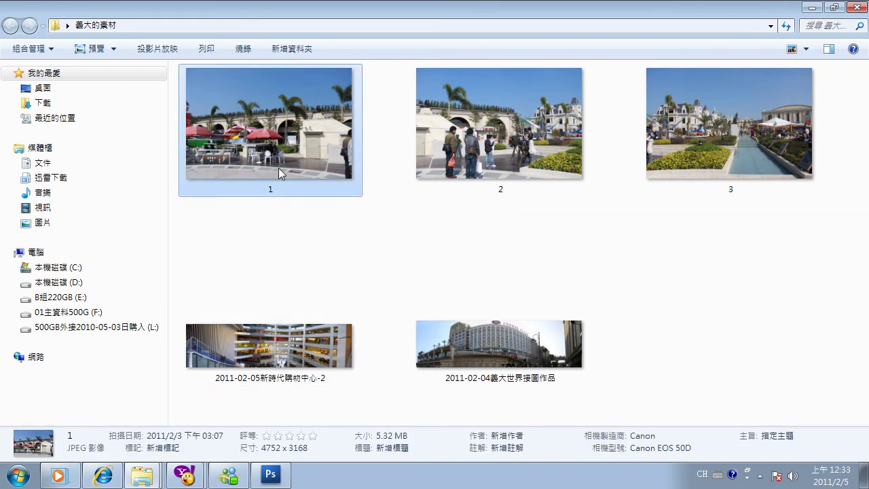
left_click(503, 153)
left_click(658, 135)
left_click(257, 134)
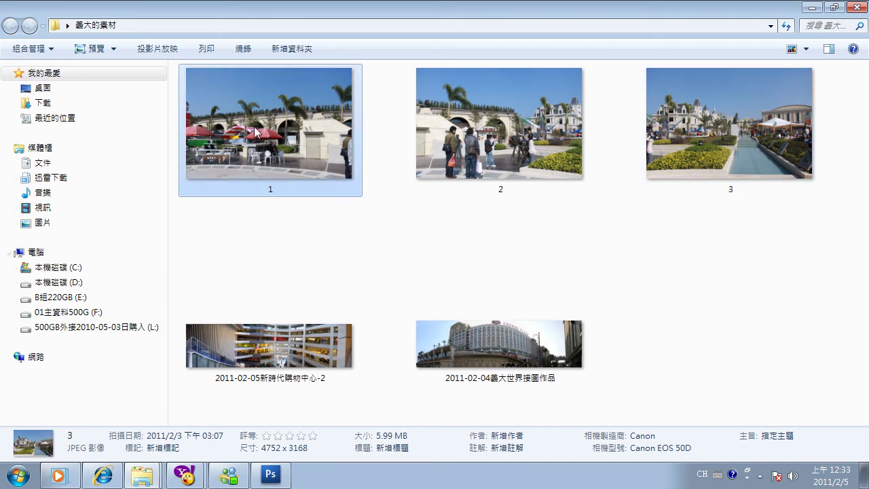
left_click(473, 153)
left_click(727, 162)
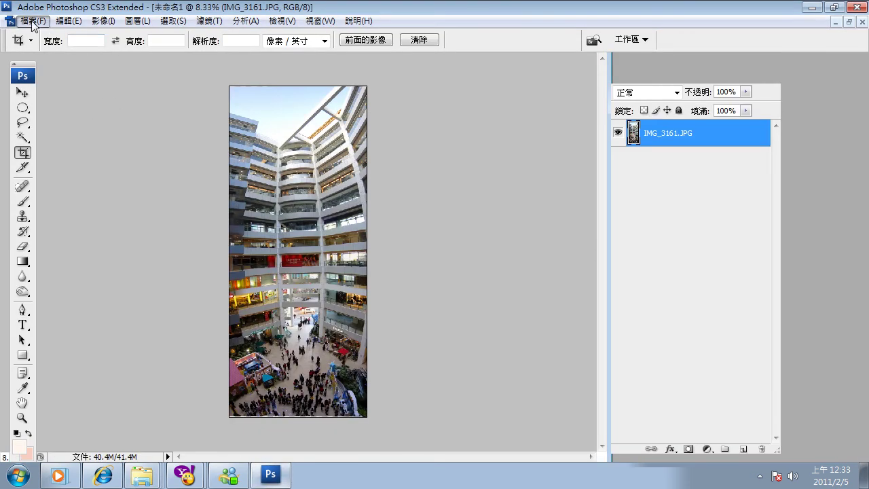
Close the finished mall panorama without saving changes
left_click(33, 22)
mouse_move(116, 325)
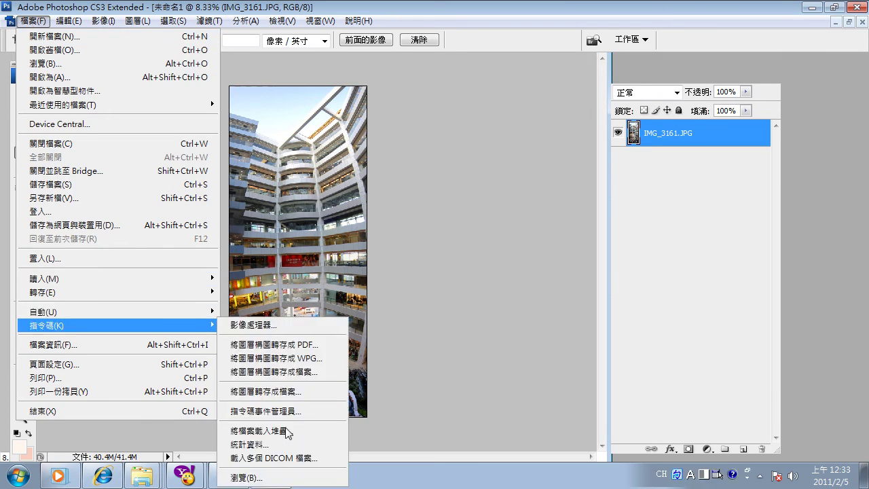
left_click(451, 347)
left_click(862, 22)
left_click(435, 188)
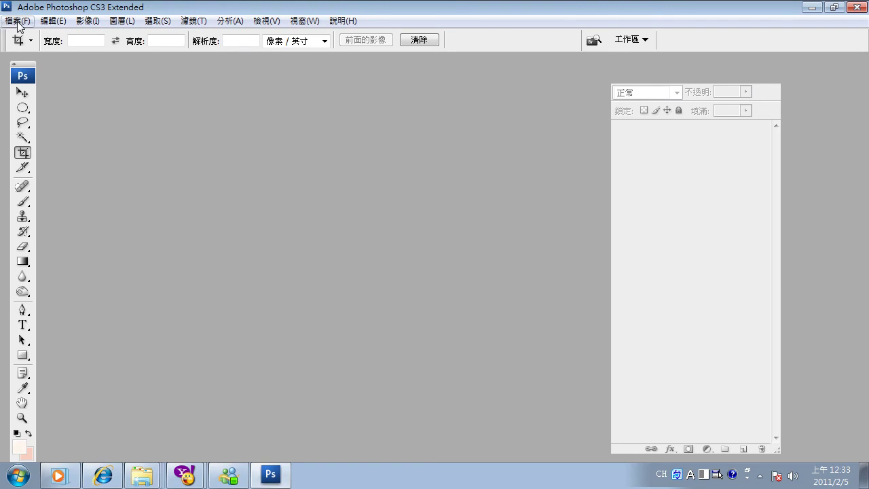
Start File > Scripts > Load Files into Stack and browse for the source files
left_click(19, 22)
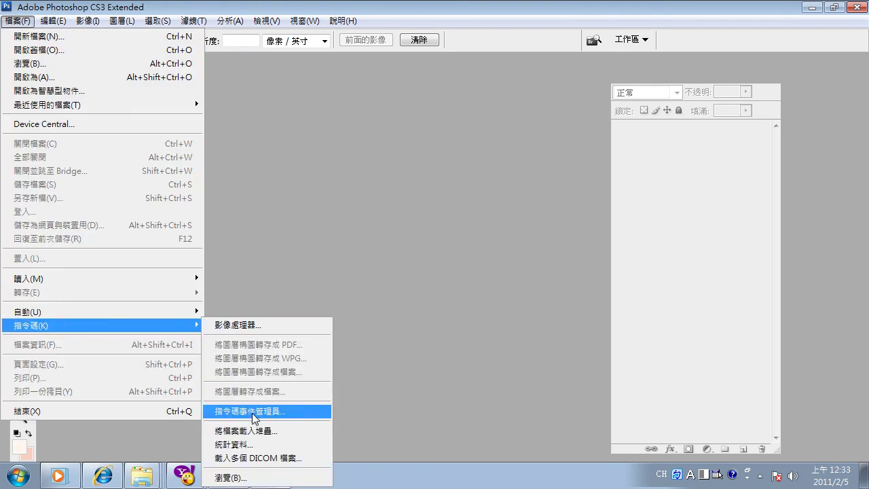
left_click(262, 431)
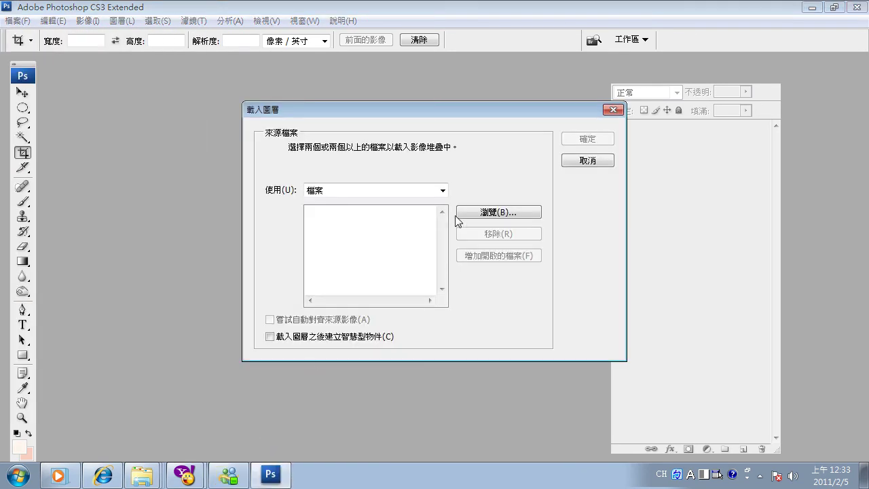
left_click(464, 215)
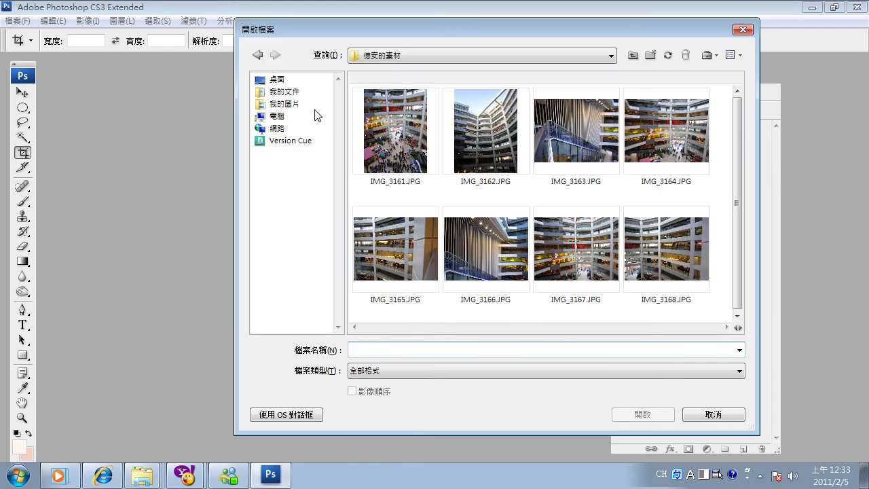
Pick 1.JPG, 2.JPG and 3.JPG from the 義大的素材 folder on the Desktop
left_click(277, 80)
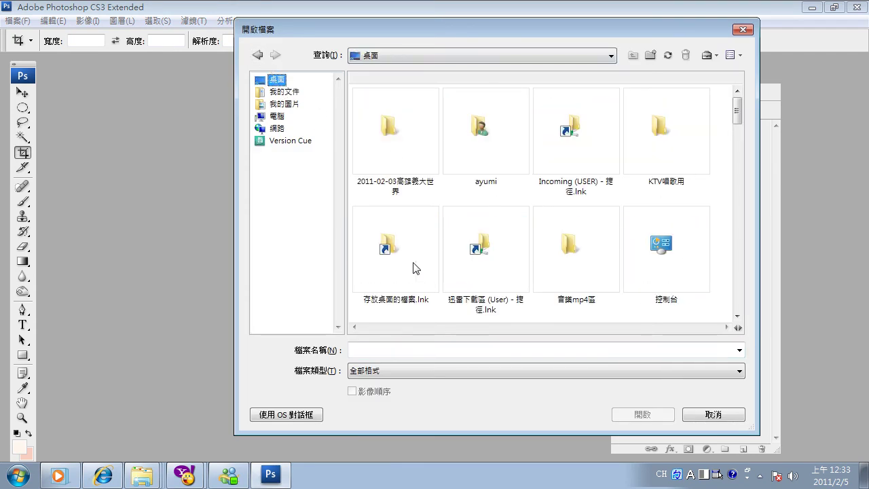
left_click_drag(736, 118, 734, 145)
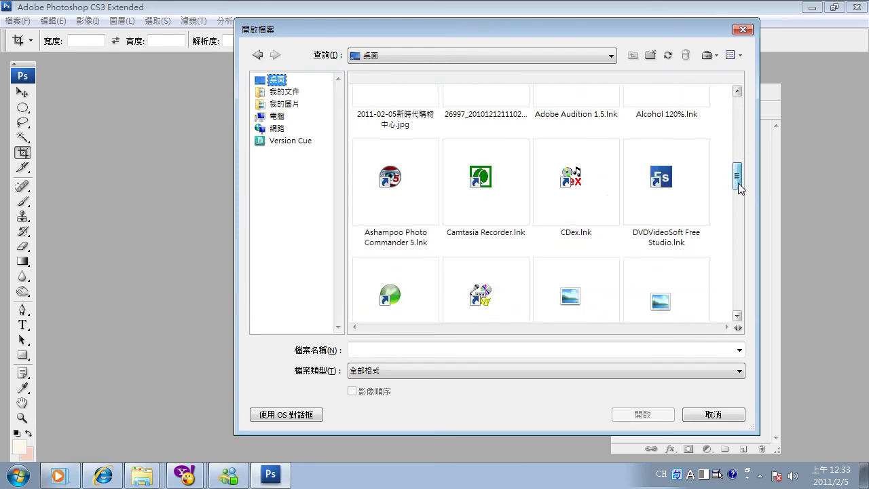
double_click(441, 164)
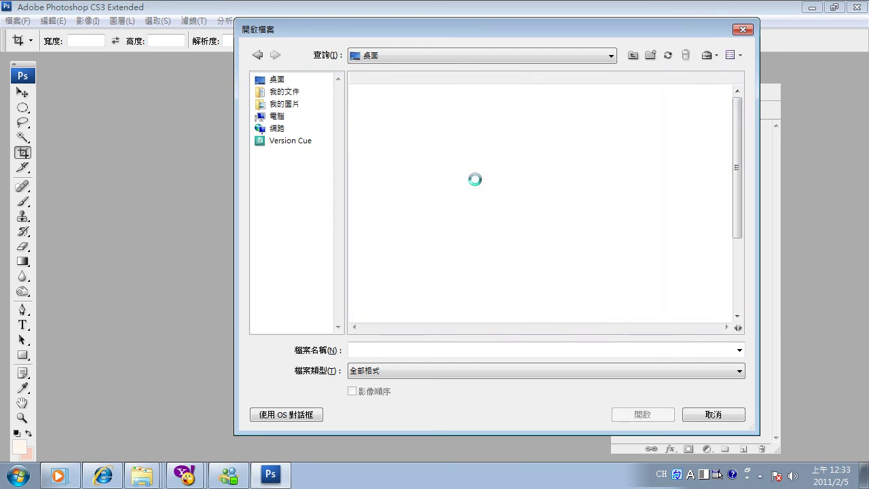
left_click(416, 162)
left_click(493, 133, "ctrl")
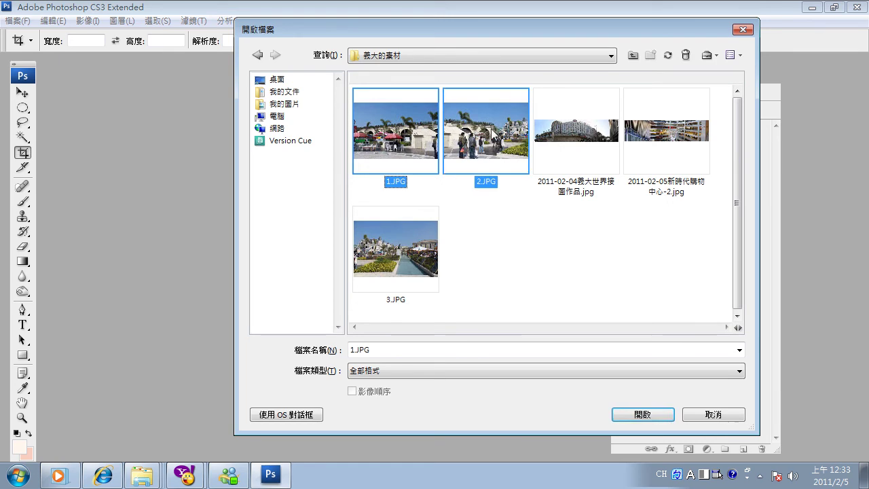
left_click(399, 279, "ctrl")
left_click(625, 415)
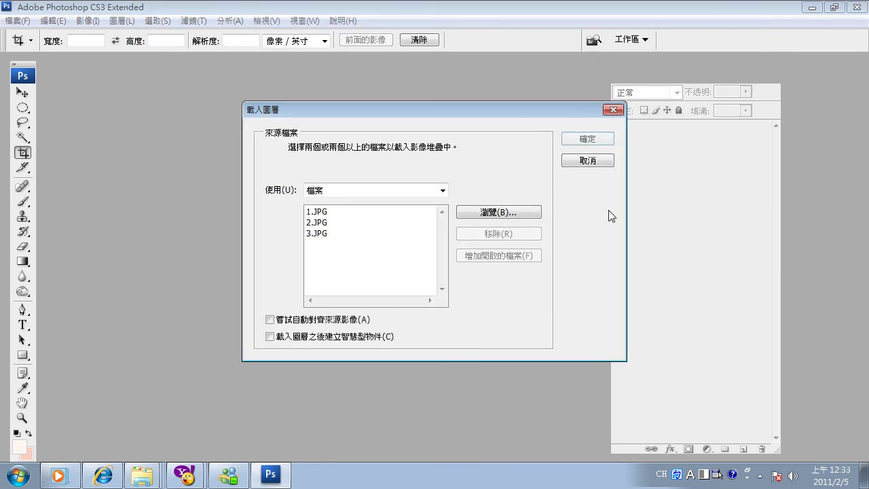
Load the photos as stacked layers and select layers 1.JPG, 2.JPG and 3.JPG together
left_click(581, 137)
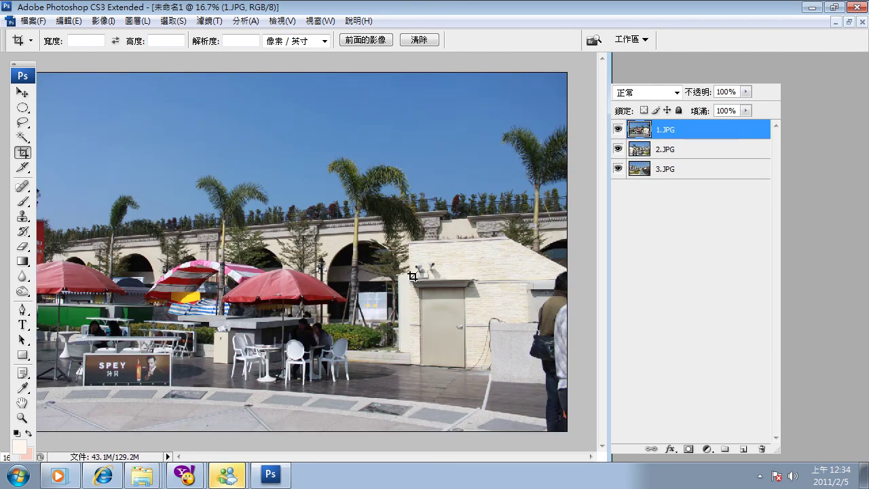
left_click(673, 156)
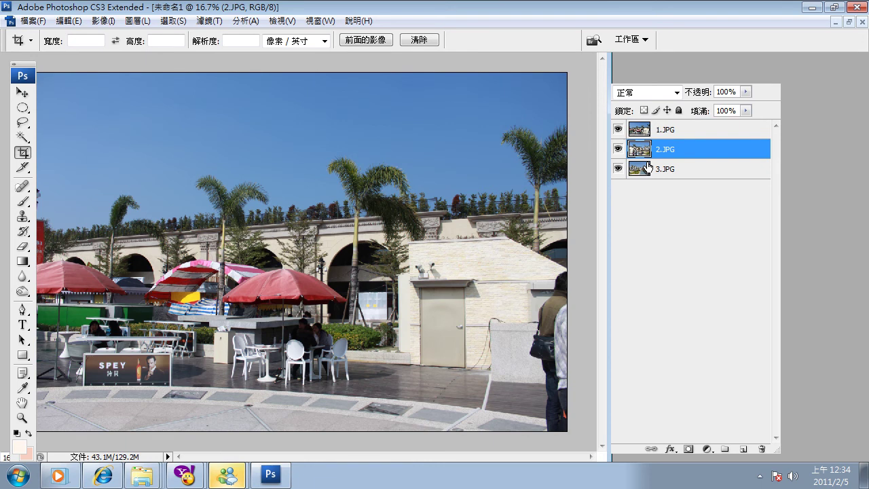
left_click(672, 169)
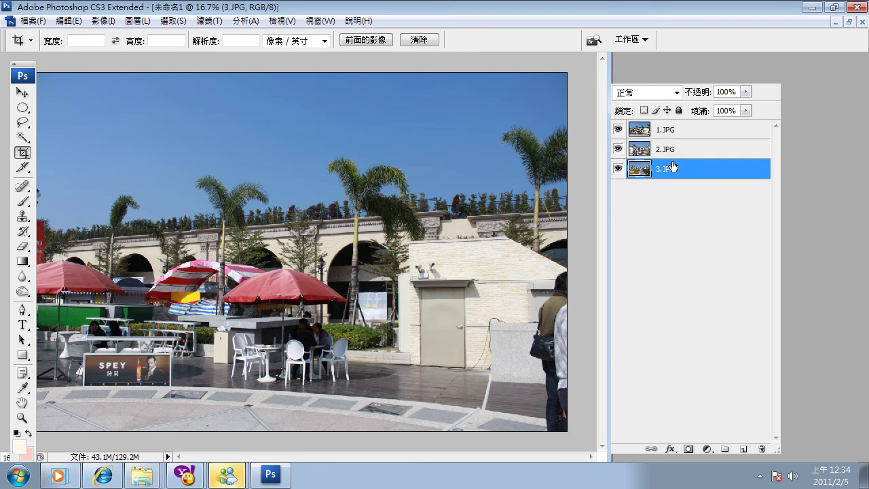
left_click(660, 144, "shift")
left_click(660, 130, "shift")
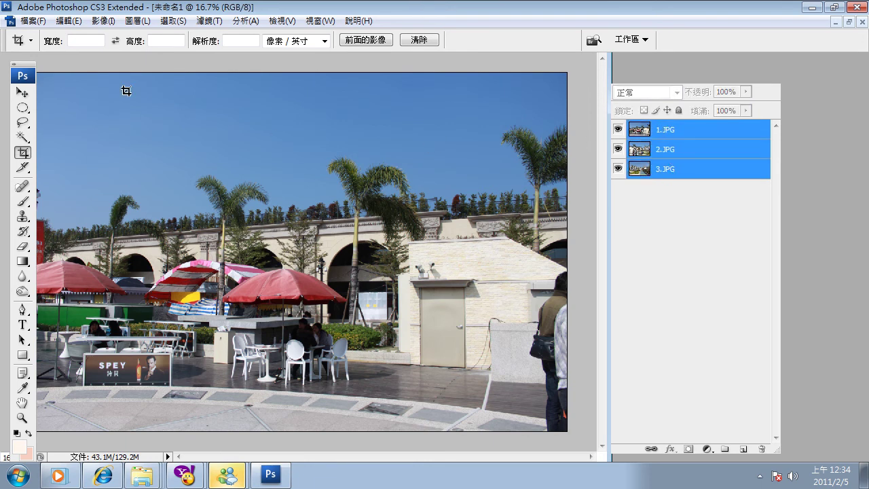
left_click(59, 22)
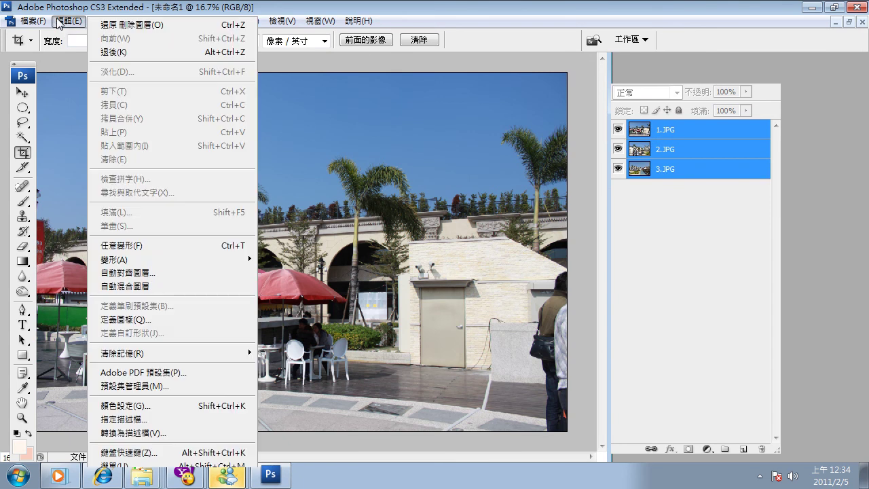
Auto-align the three plaza layers with Auto projection, then zoom and pan to inspect the result
left_click(145, 273)
left_click(534, 138)
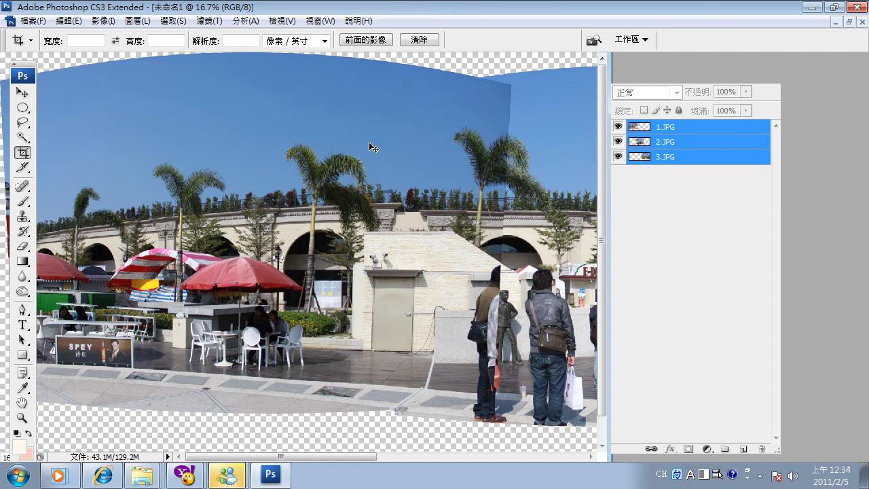
key("ctrl+plus")
key("ctrl+plus")
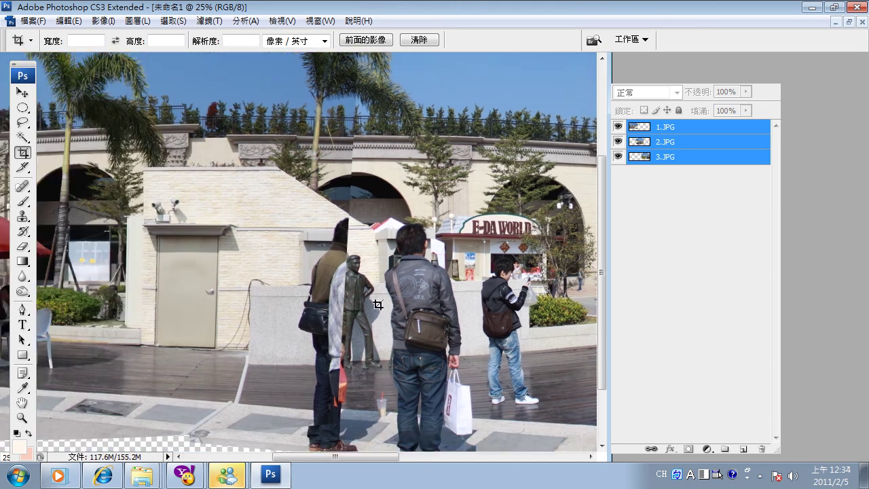
left_click_drag(348, 301, 388, 262)
mouse_move(459, 239)
left_mouse_down()
mouse_move(387, 239)
mouse_move(305, 255)
left_mouse_up()
mouse_move(490, 263)
left_mouse_down()
mouse_move(163, 254)
mouse_move(631, 265)
left_mouse_up()
mouse_move(350, 300)
left_mouse_down()
mouse_move(670, 281)
mouse_move(101, 274)
left_mouse_up()
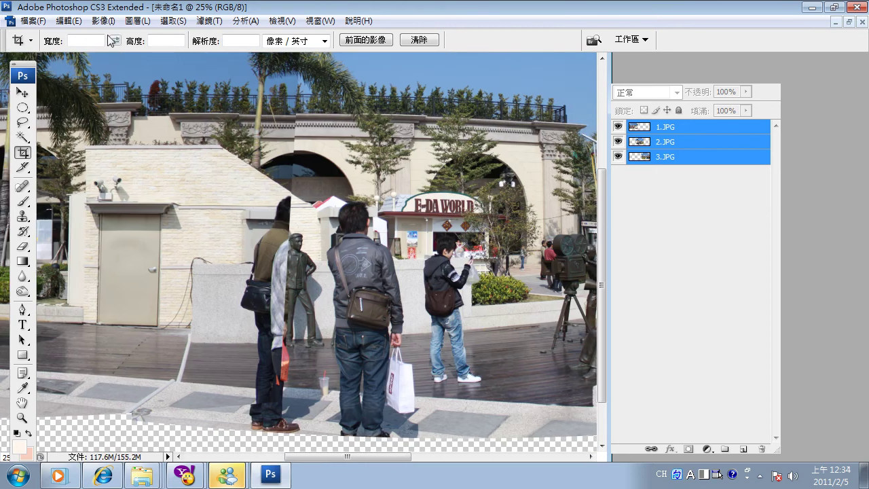
left_click(68, 20)
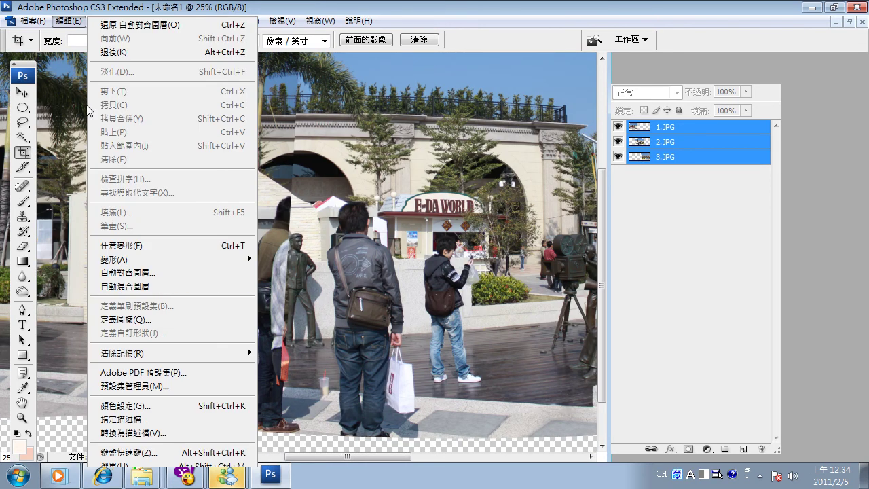
Run Edit > Auto-Blend Layers on the aligned plaza layers
left_click(139, 288)
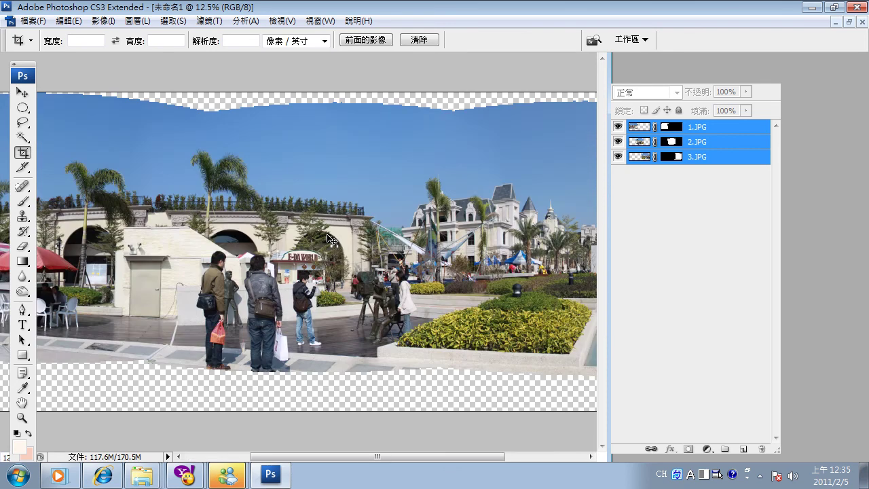
key("ctrl+plus")
left_click_drag(327, 234, 640, 272)
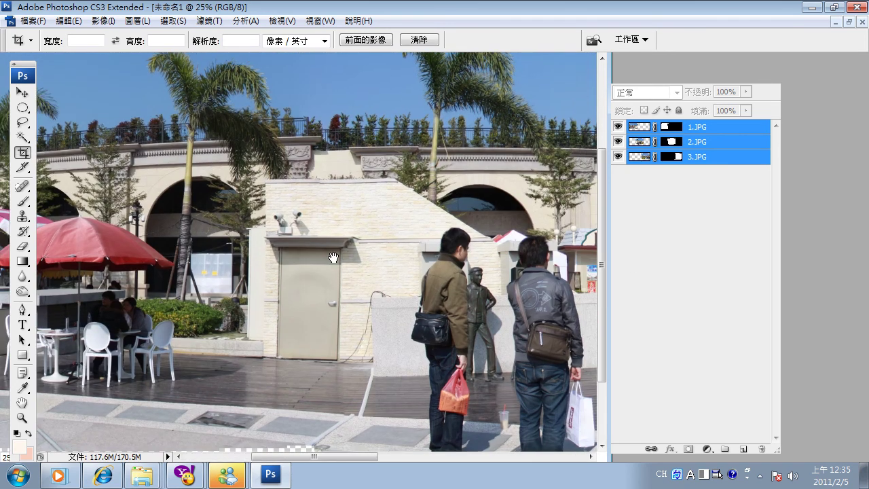
scroll(332, 275, "right", 5)
mouse_move(528, 282)
left_mouse_down()
mouse_move(186, 283)
mouse_move(651, 281)
mouse_move(374, 269)
left_mouse_up()
key("ctrl+minus")
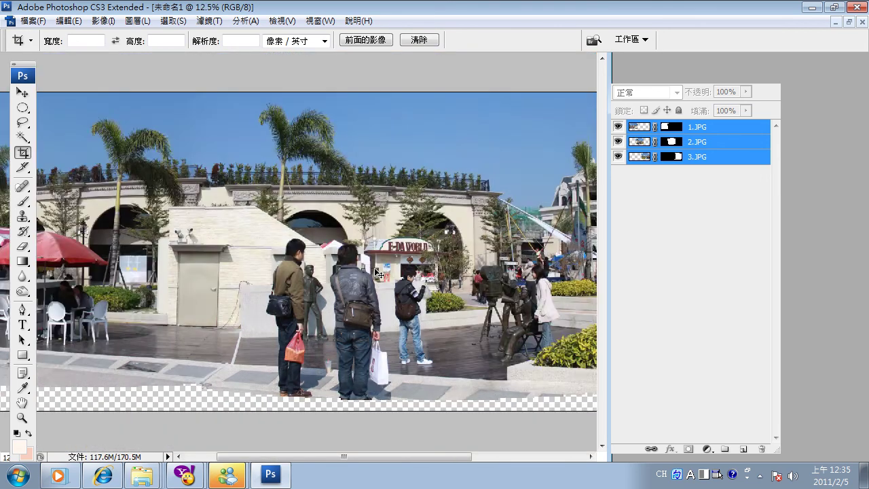
key("ctrl+minus")
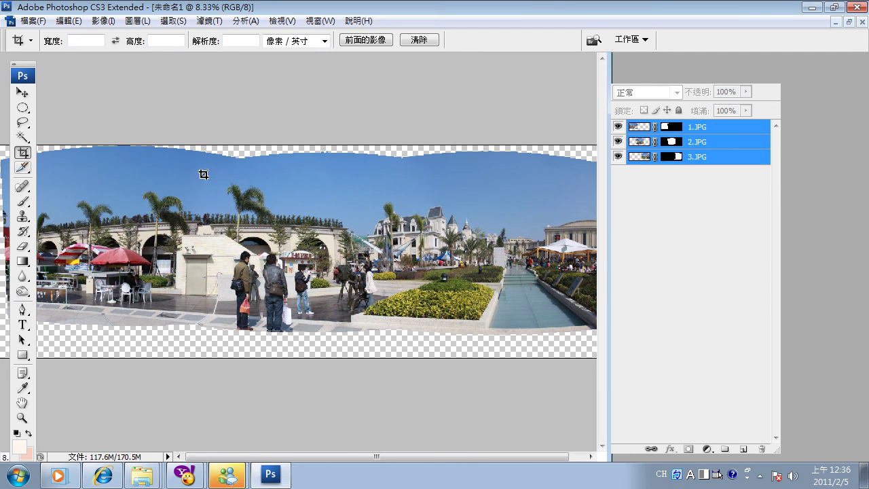
key("ctrl+plus")
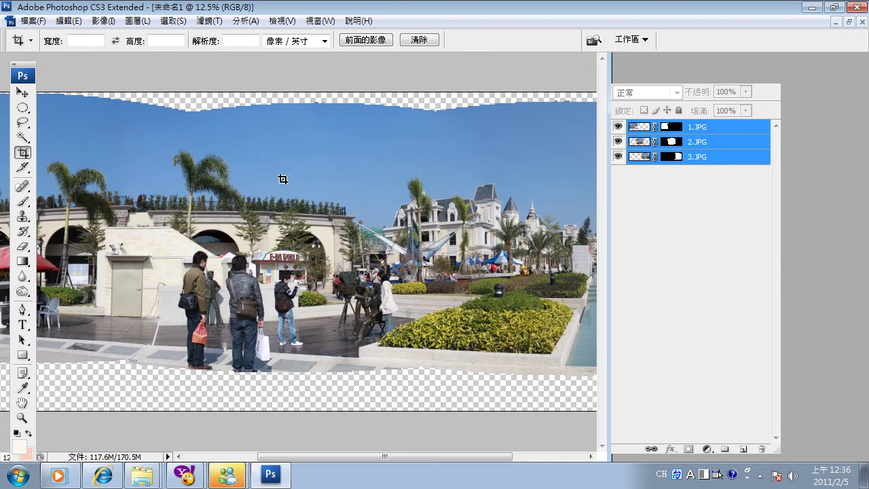
key("ctrl+minus")
key("ctrl+minus")
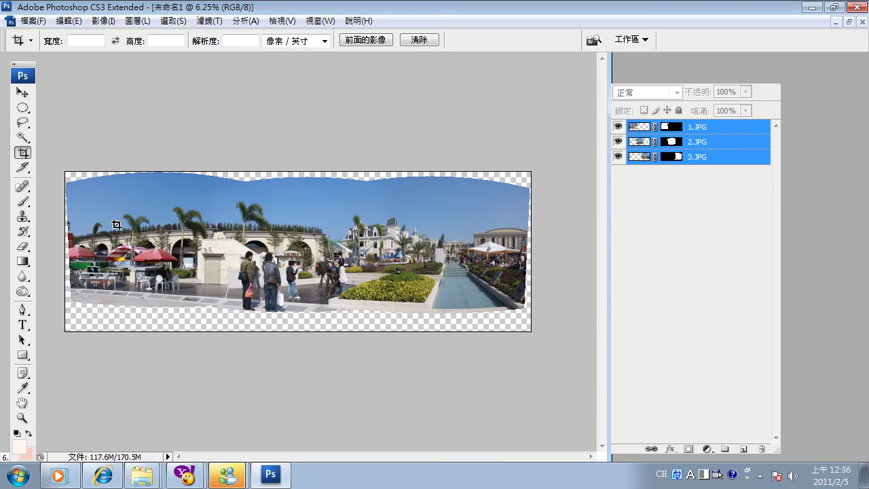